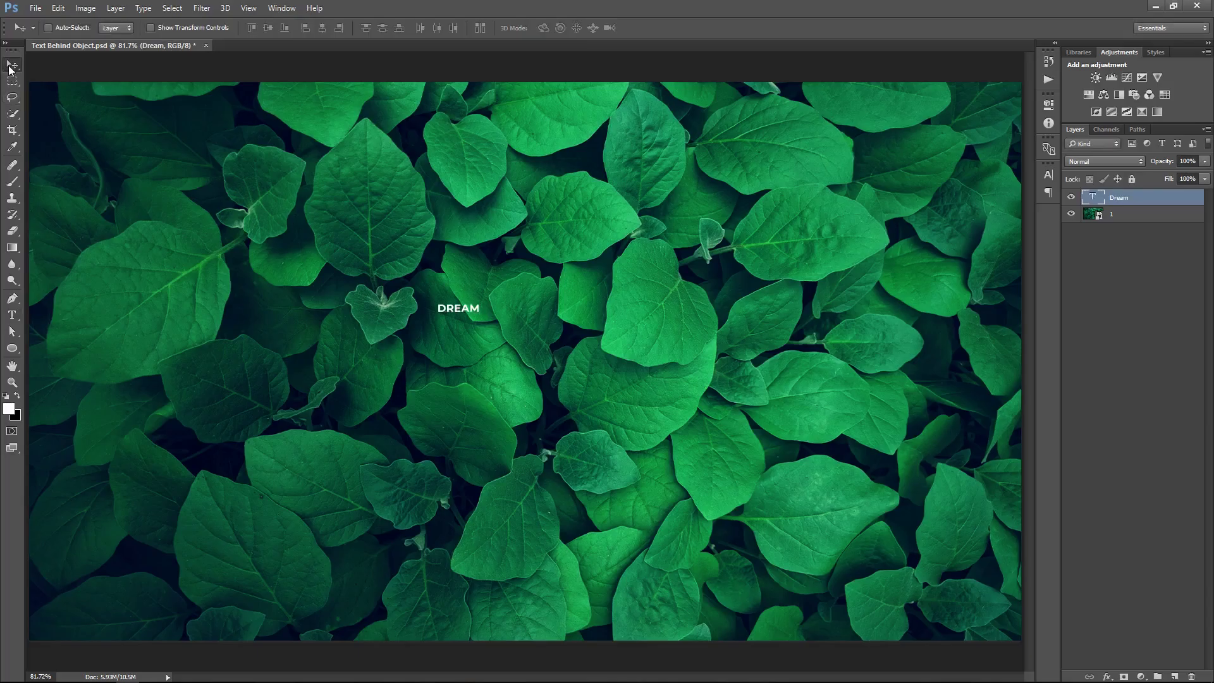
Center the DREAM text on the canvas and scale it up to about three quarters of the image width.
left_click(267, 30)
left_click(322, 29)
key("ctrl+d")
key("ctrl+t")
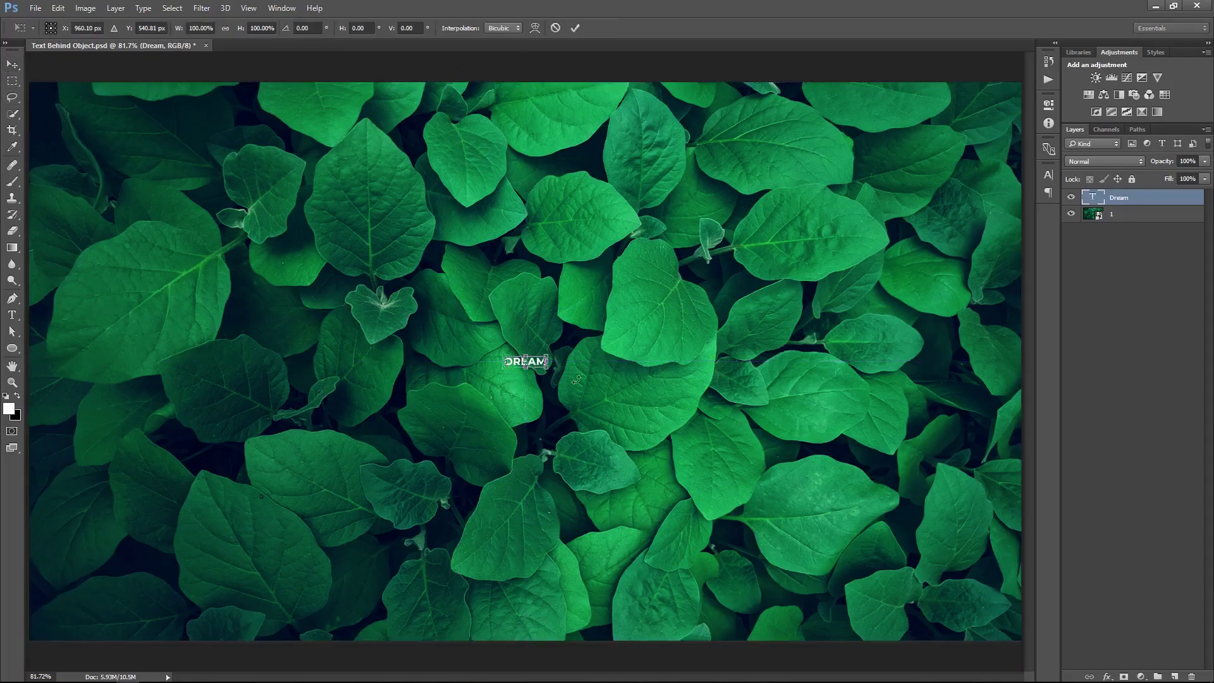
left_click_drag(551, 352, 923, 248)
key("Return")
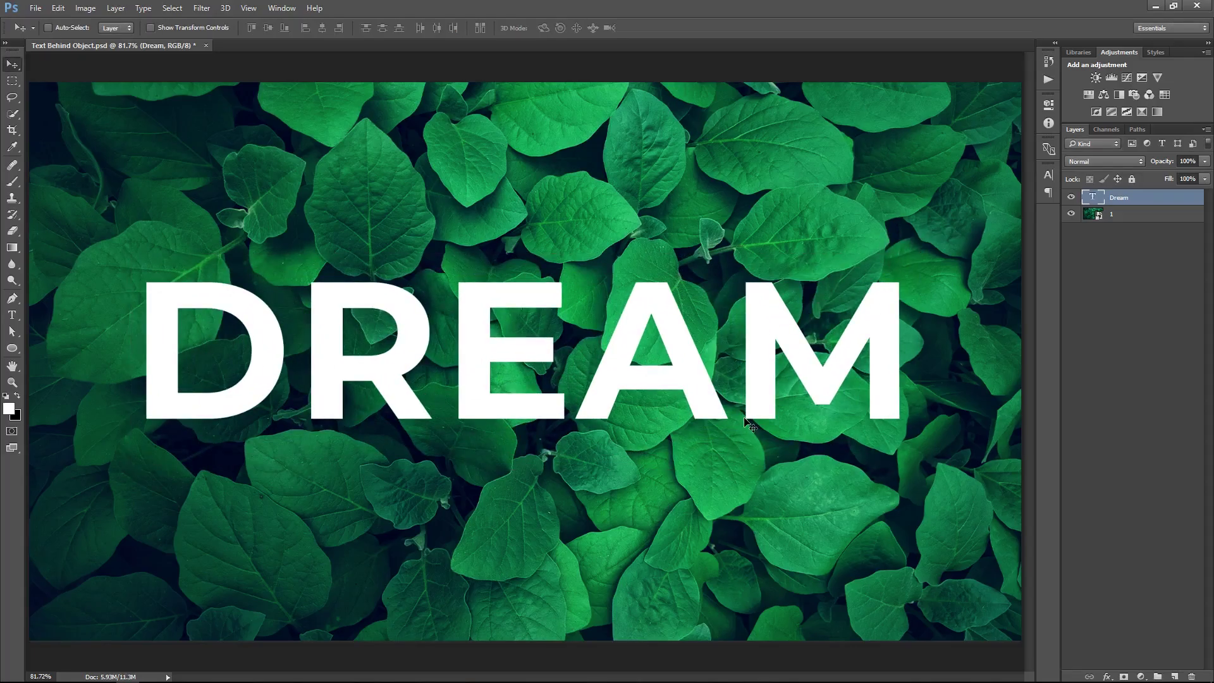
Tighten the letter spacing of the DREAM text so its characters sit closer together.
left_click_drag(534, 477, 523, 471)
right_click(480, 321)
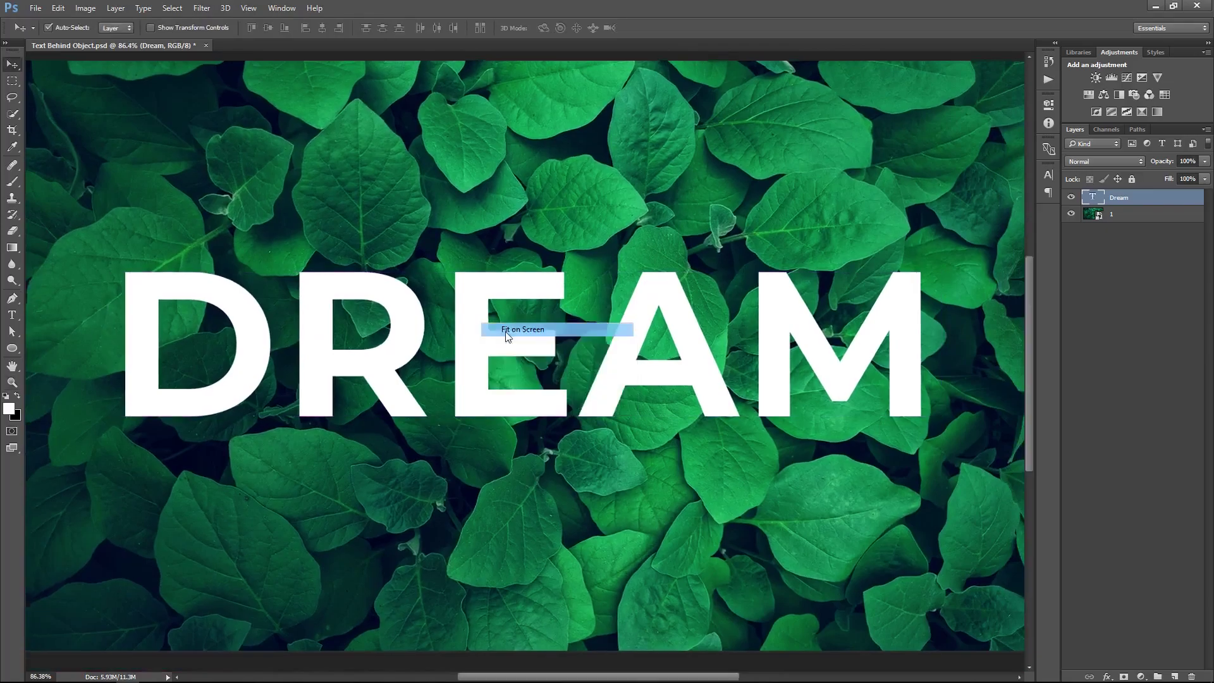
left_click(506, 330)
key("t")
left_click(549, 372)
key("ctrl+a")
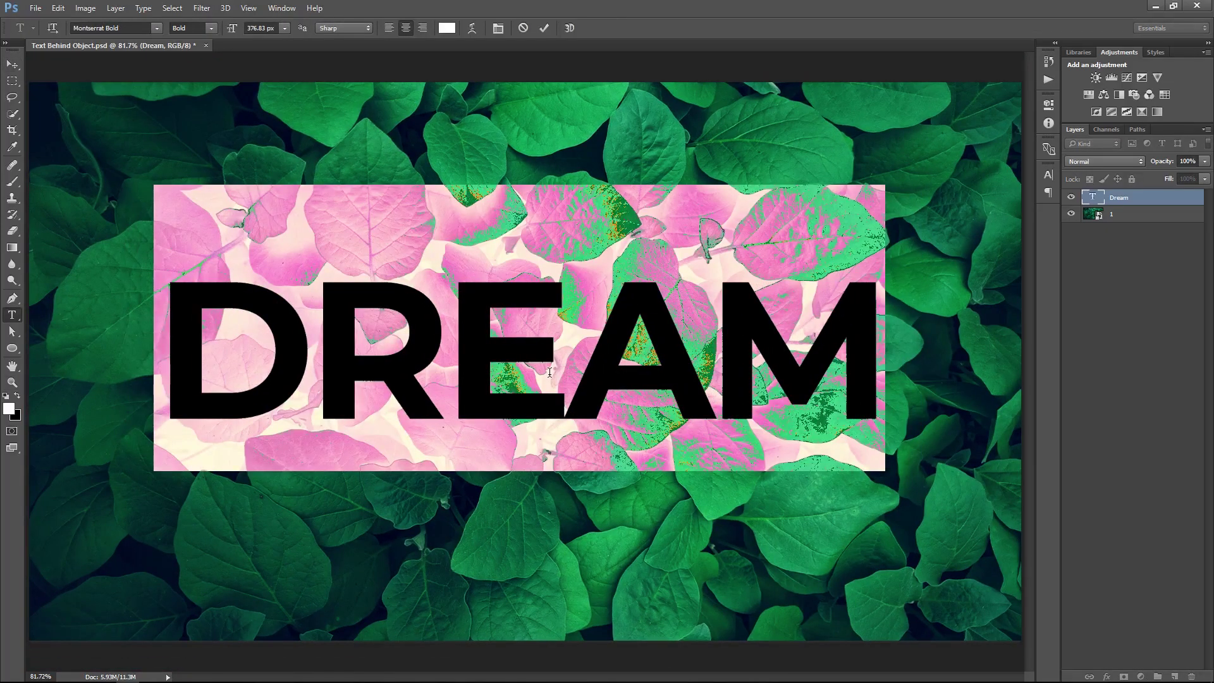
key("ctrl+Return")
key("v")
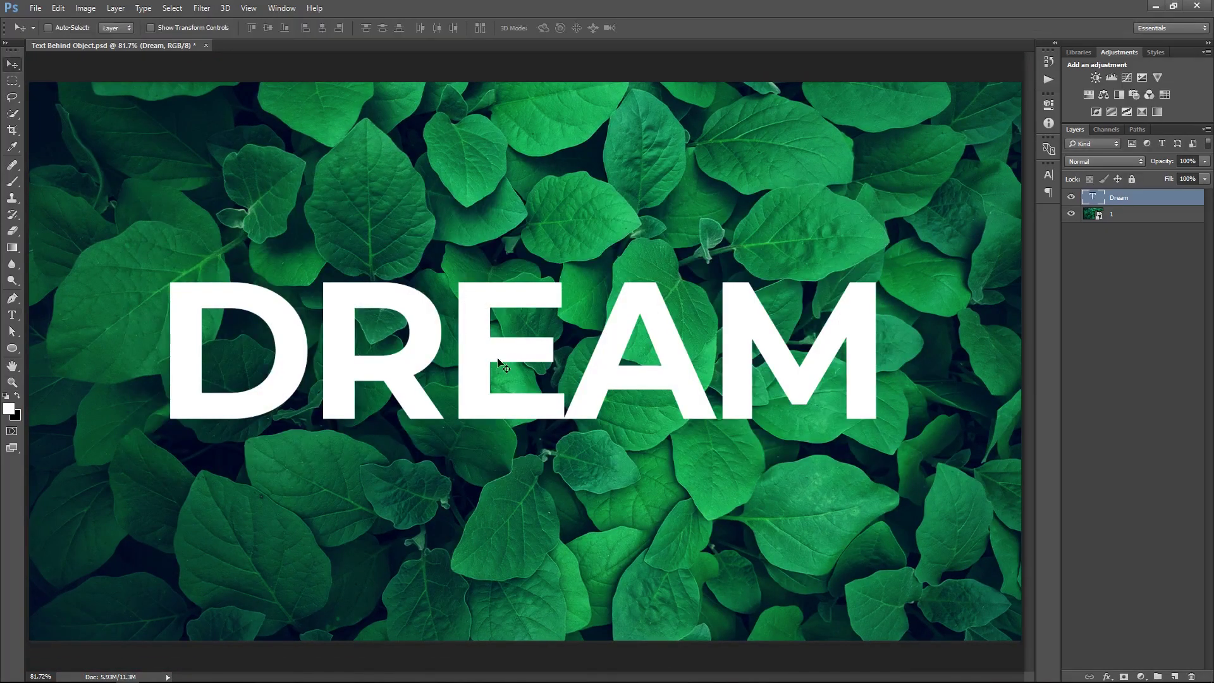
Duplicate the DREAM text above the original, hide the original, and reduce the copy to the letter D.
left_click_drag(575, 355, 575, 260, "alt")
left_click(1072, 214)
key("t")
left_click_drag(312, 266, 897, 278)
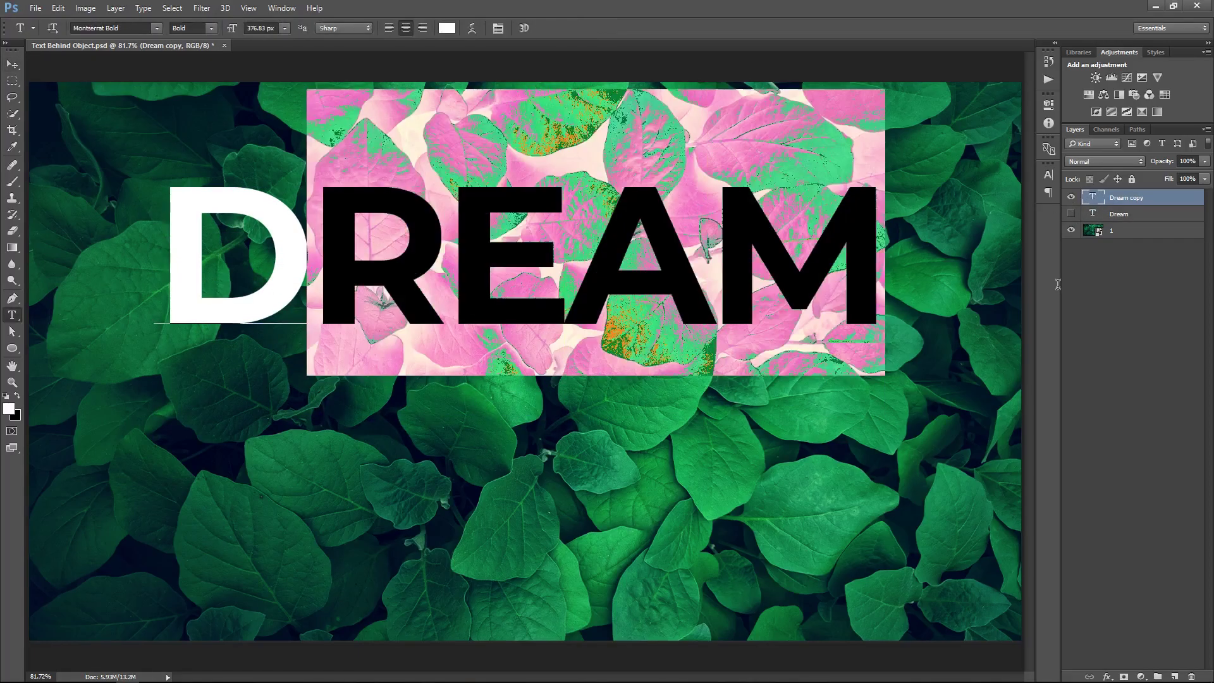
key("BackSpace")
Place a copy of the D beside it as a separate text layer reading R.
left_click(14, 65)
left_click_drag(488, 363, 626, 367)
key("t")
double_click(659, 319)
type("R")
key("ctrl+Return")
Duplicate the R to its right as a separate text layer reading E.
key("v")
left_click_drag(658, 297, 629, 298, "alt")
key("t")
double_click(793, 297)
type("E")
key("ctrl+Return")
Add a separate text layer reading A after the E, made from a copy of the previous letter.
key("v")
left_click(1133, 235, "shift")
left_click(1101, 202)
key("t")
double_click(629, 297)
type("A")
double_click(690, 299)
key("ctrl+Return")
Duplicate the A to its right and change the copy to the letter M.
key("v")
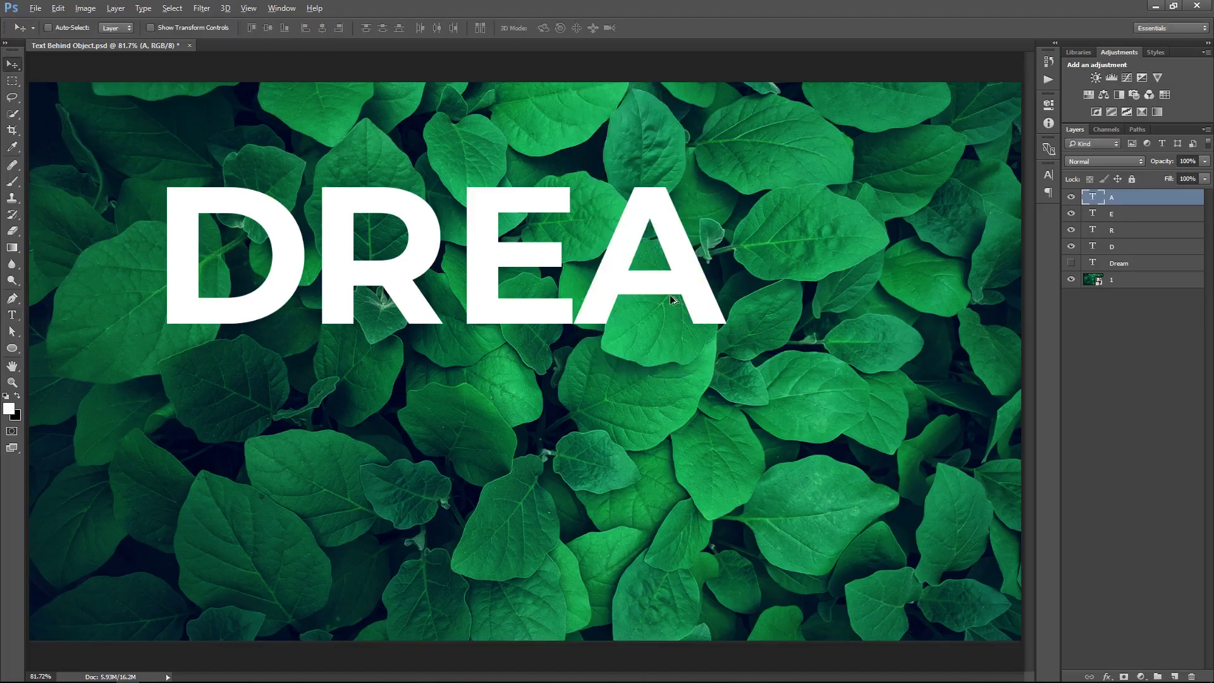
left_click_drag(669, 295, 815, 291, "alt")
key("t")
double_click(814, 279)
type("M")
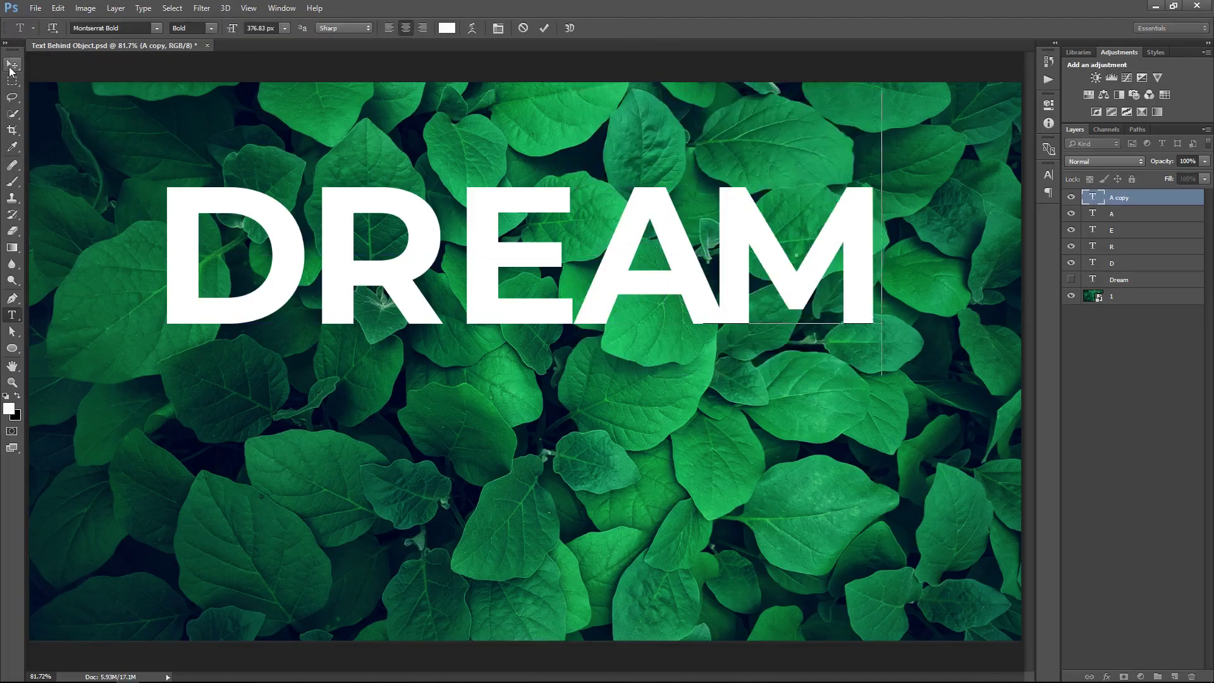
key("ctrl+Return")
Scale the R down and tuck it against the lower right edge of the D.
key("v")
left_click_drag(407, 278, 385, 275, "ctrl")
key("ctrl+t")
left_click_drag(420, 158, 407, 179, "alt+shift")
key("Return")
mouse_move(388, 287)
left_mouse_down()
mouse_move(362, 292)
mouse_move(373, 271)
left_mouse_up()
Stretch the E taller than the other letters and move it against the R, with its base near their baseline.
left_click(499, 256, "ctrl")
key("ctrl+t")
left_click_drag(514, 375, 514, 401, "alt")
key("Return")
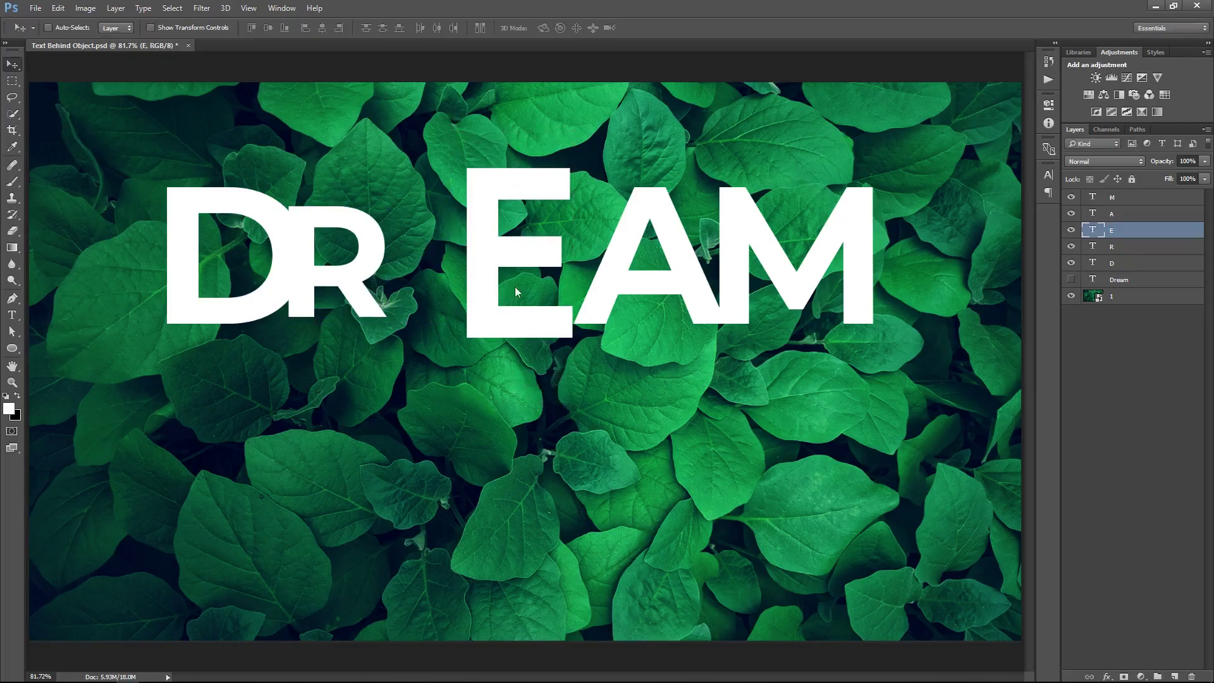
left_click_drag(539, 334, 460, 313)
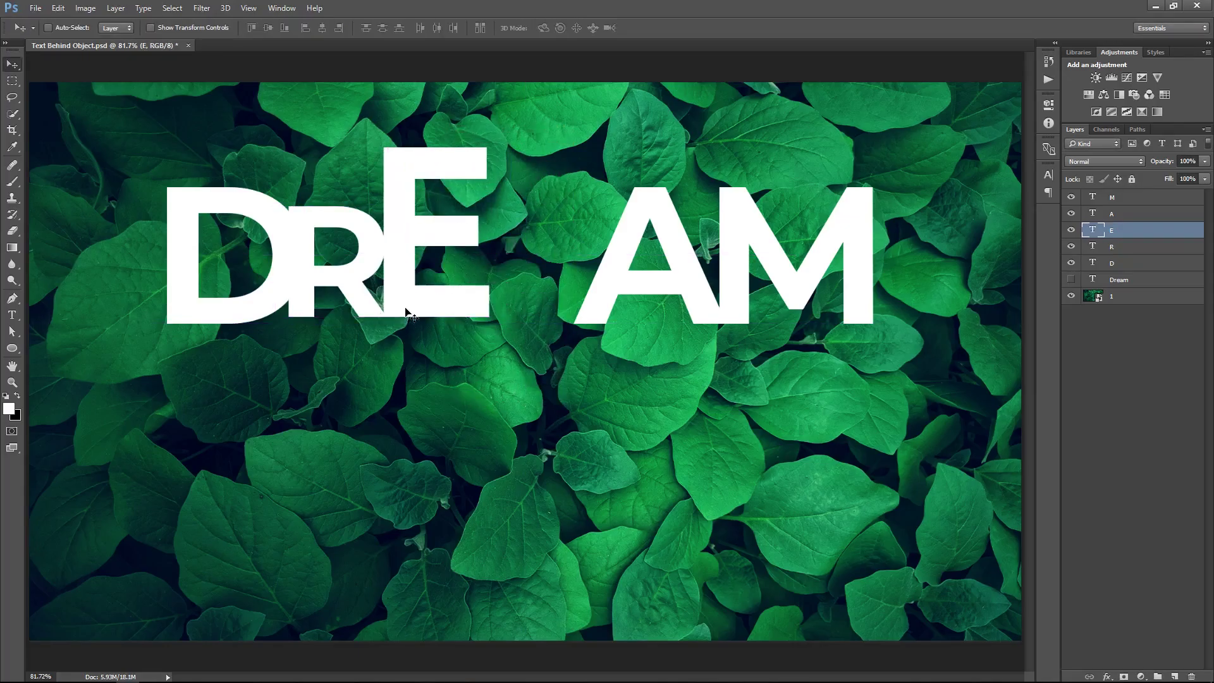
left_click_drag(370, 307, 371, 315, "ctrl+shift")
Move the A against the E, adjust its size, and nudge it up and right to fit.
left_click_drag(655, 286, 557, 289, "ctrl")
key("ctrl+t")
left_click_drag(629, 267, 586, 284, "alt")
key("Return")
key("Up")
key("Right")
key("Right")
Move the M left so it overlaps the right leg of the A.
left_click_drag(741, 293, 617, 293, "ctrl")
right_click(539, 285)
left_click(578, 294)
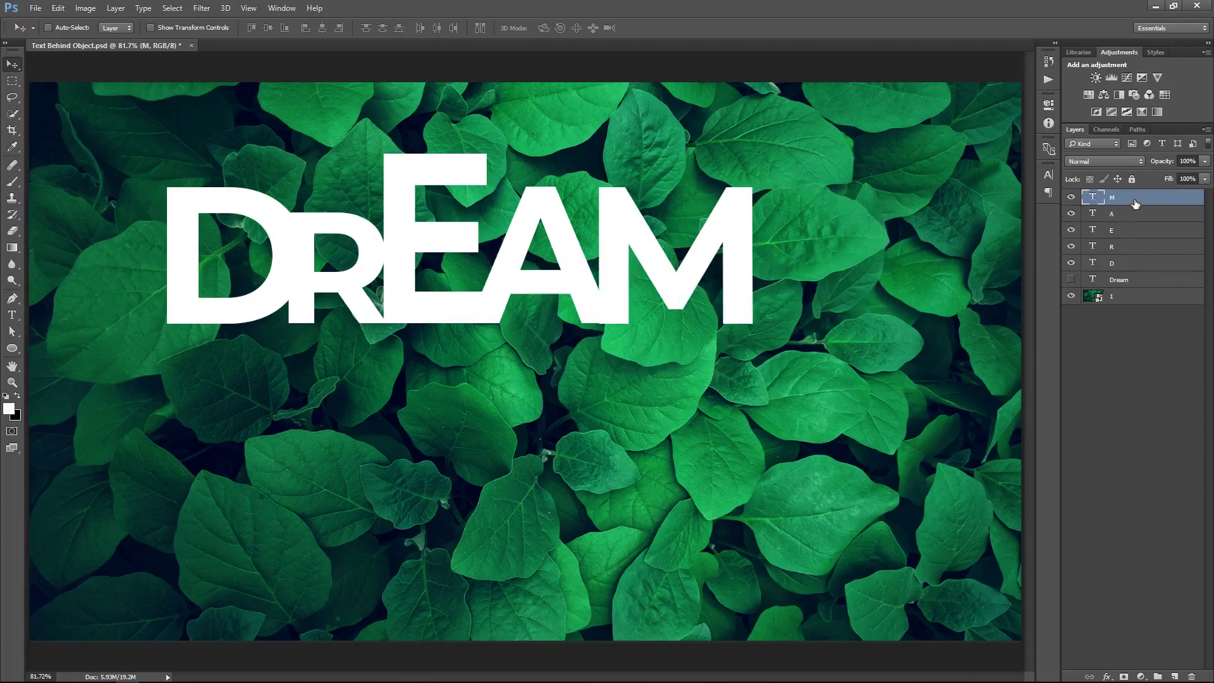
double_click(1137, 266)
left_click(729, 357)
key("Escape")
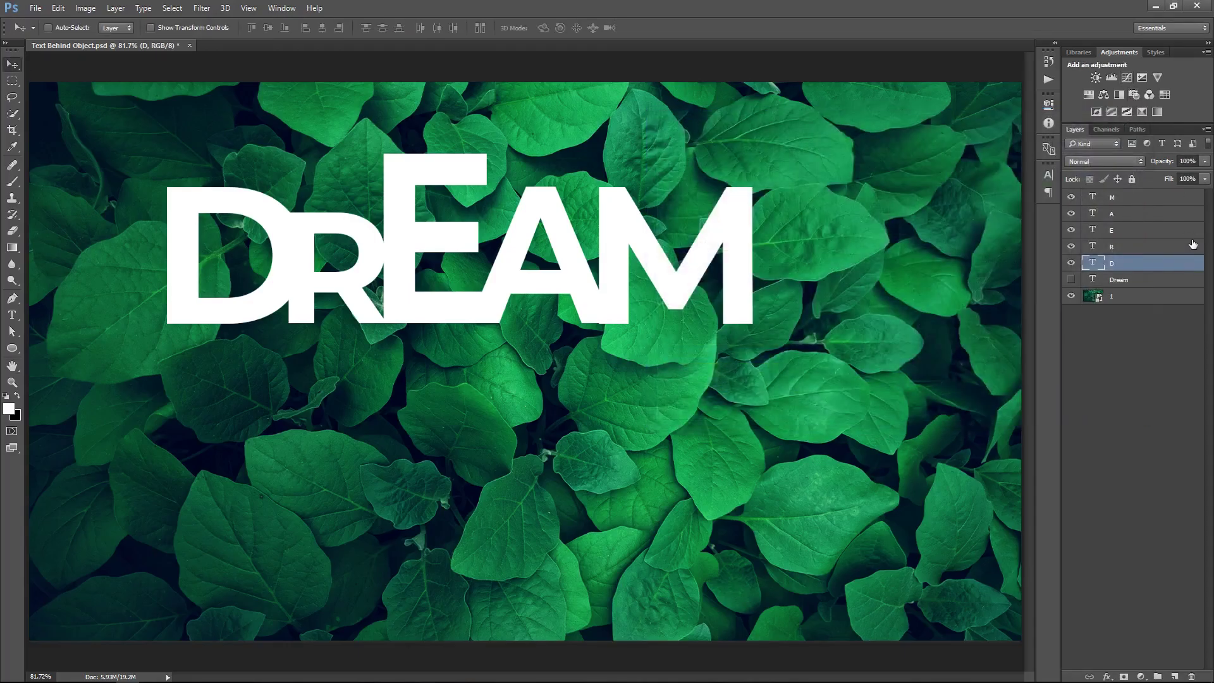
Bring the D layer to the front and give it a drop shadow, leaving the outer glow off.
key("ctrl+shift+bracketright")
double_click(1163, 203)
left_click(692, 341)
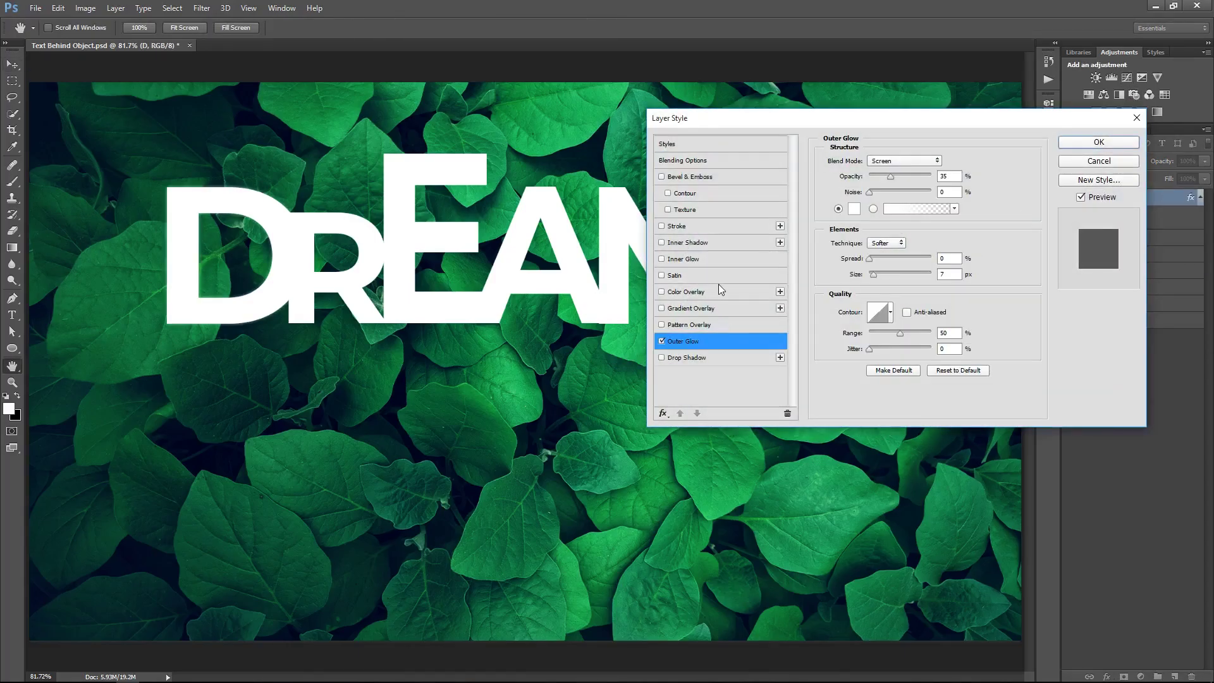
left_click(661, 342)
left_click(718, 358)
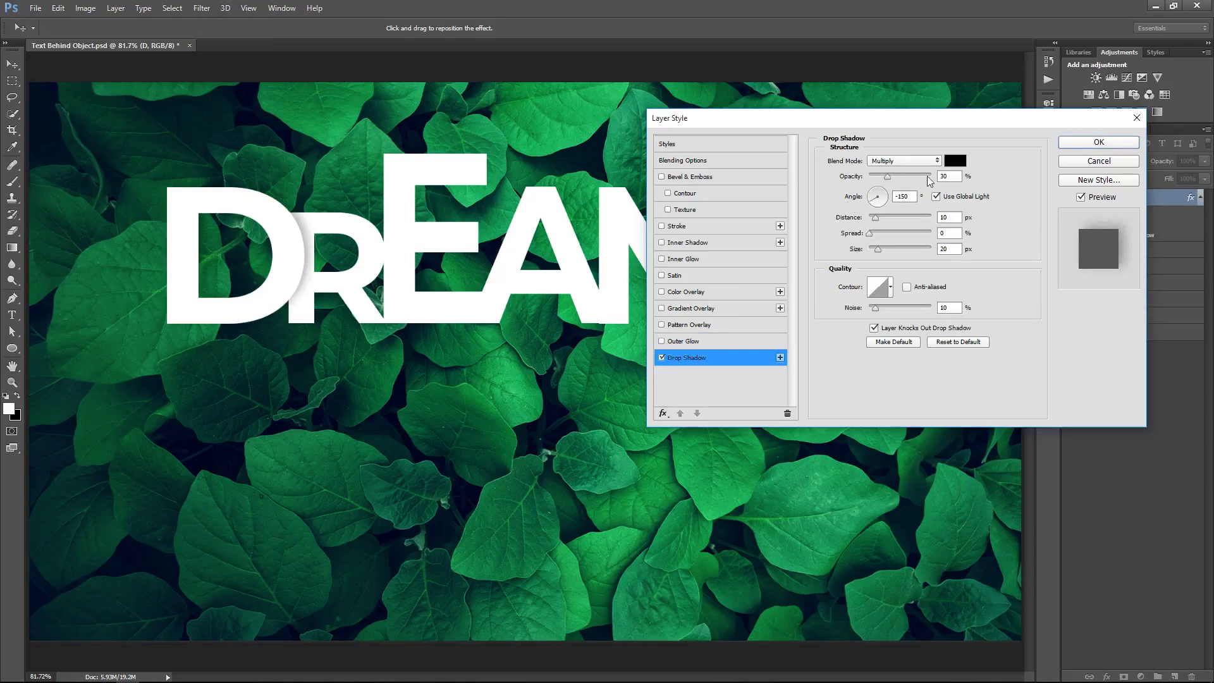
Set the D's drop shadow to 25% opacity with an angle of 145° and apply it.
left_click_drag(888, 180, 873, 198)
left_click(878, 180)
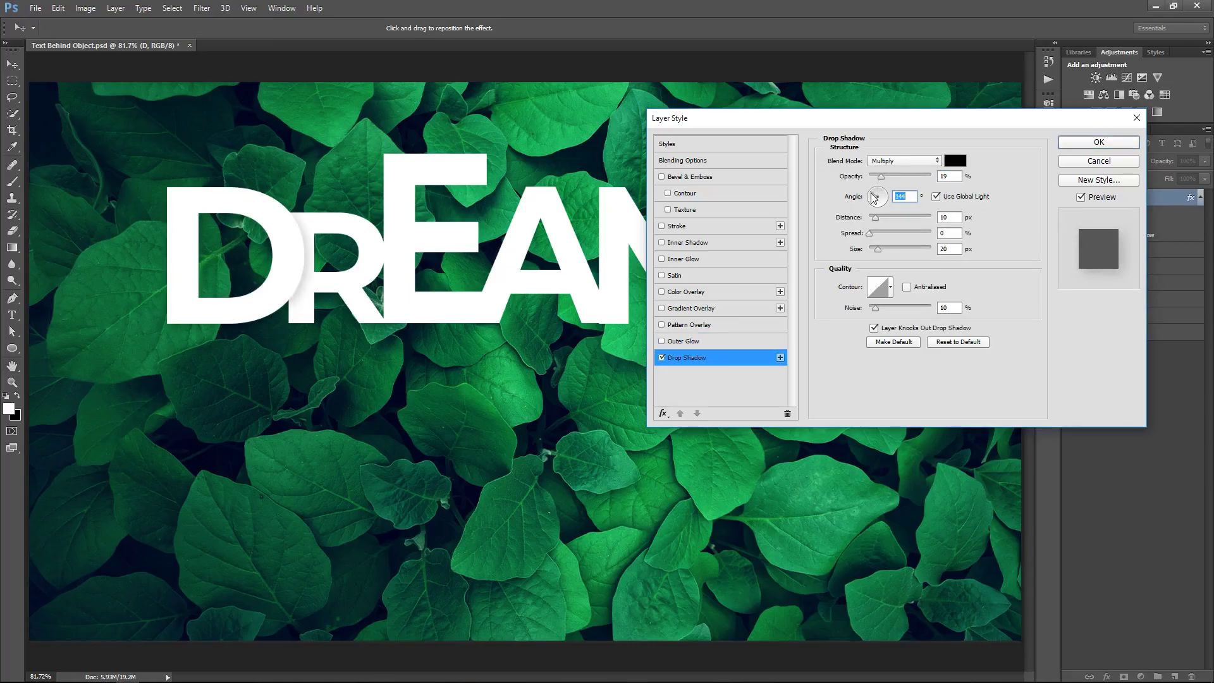
type("30")
key("BackSpace")
key("BackSpace")
type("25")
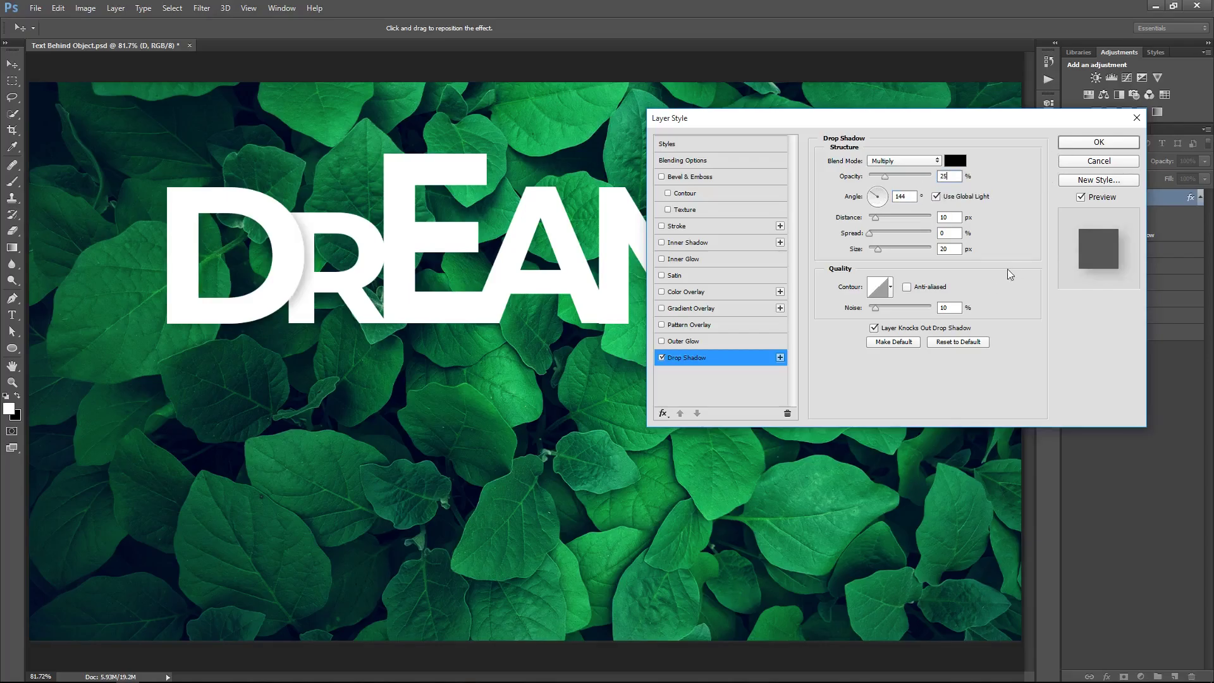
type("145")
left_click(1119, 145)
Reorder the letter layers so the E and then the R sit directly below the D.
left_click(1136, 287)
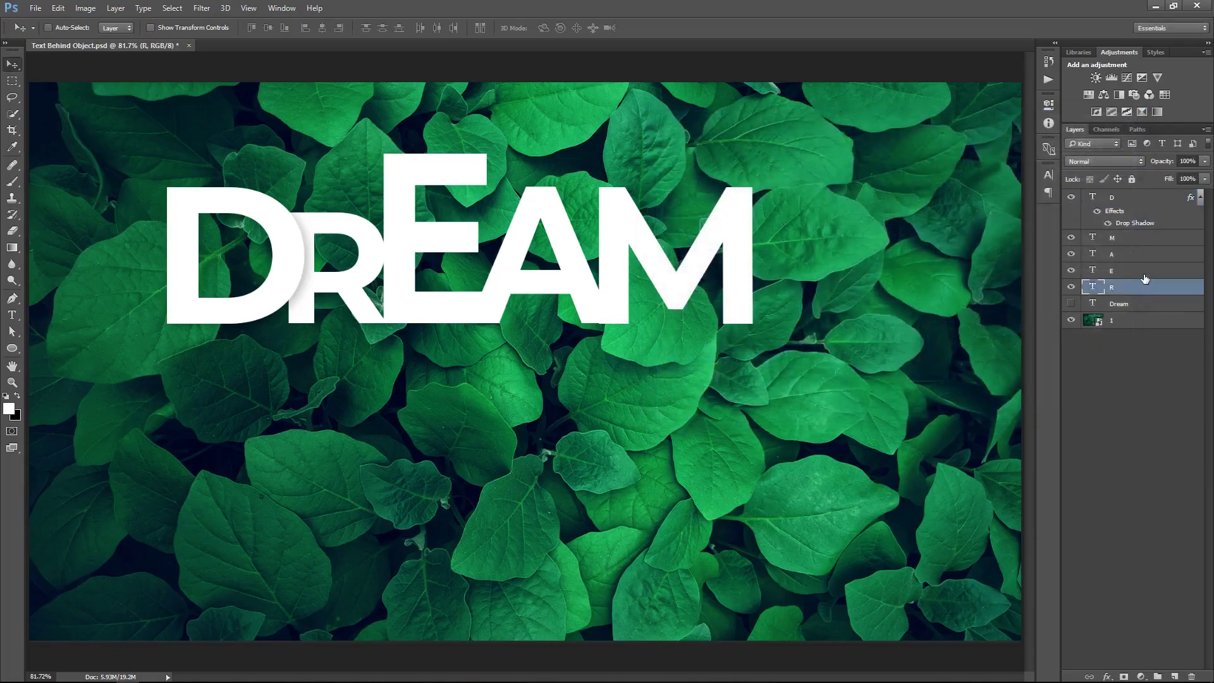
key("ctrl+bracketright")
key("ctrl+bracketright")
key("ctrl+bracketright")
left_click(1158, 287)
key("ctrl+bracketright")
key("ctrl+bracketright")
key("ctrl+bracketright")
Copy the D's layer style and paste it onto the E and R layers.
right_click(1144, 197)
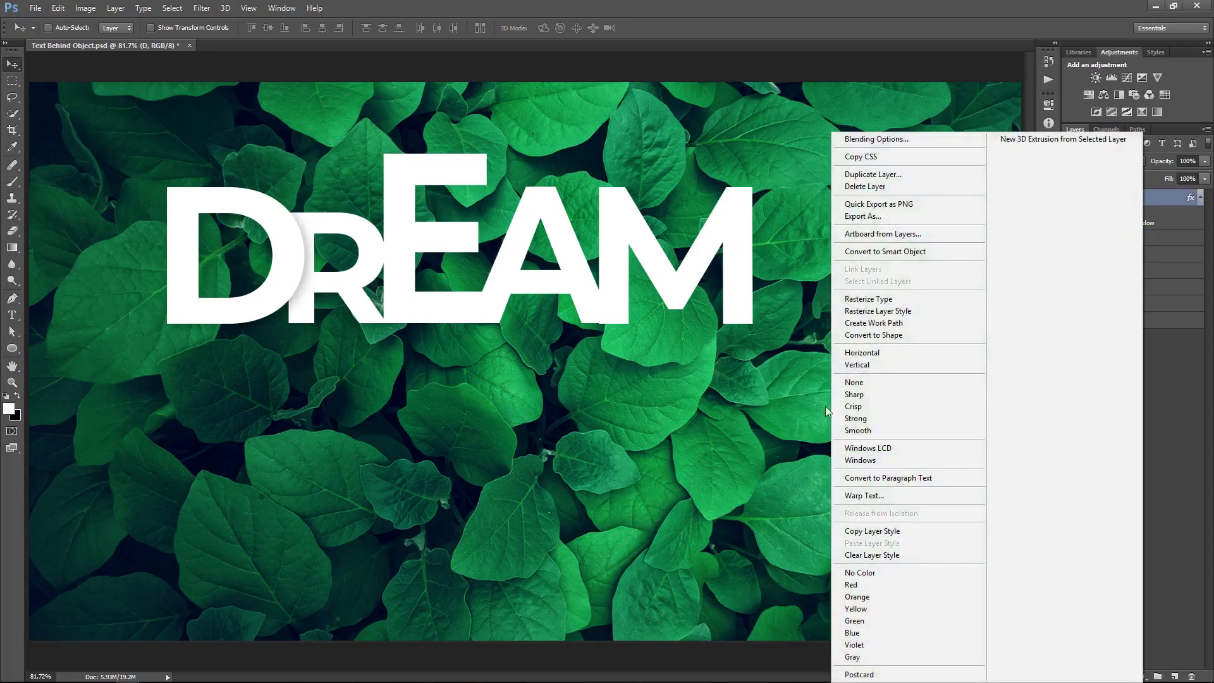
left_click(872, 533)
left_click(1126, 239)
right_click(1138, 239)
left_click(863, 542)
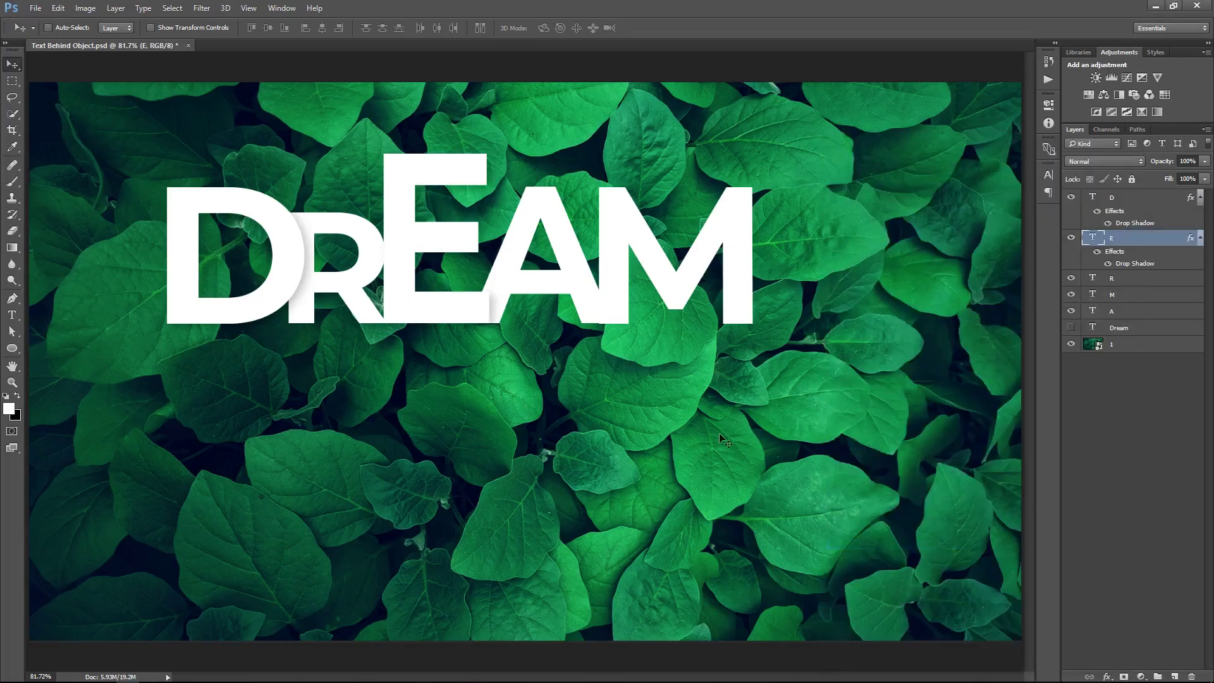
right_click(1130, 281)
left_click(863, 545)
Shift the E slightly left over the R, and give its drop shadow a 90° angle with global light off.
left_click_drag(526, 394, 558, 381)
left_click_drag(367, 284, 387, 284)
left_click_drag(529, 383, 520, 382)
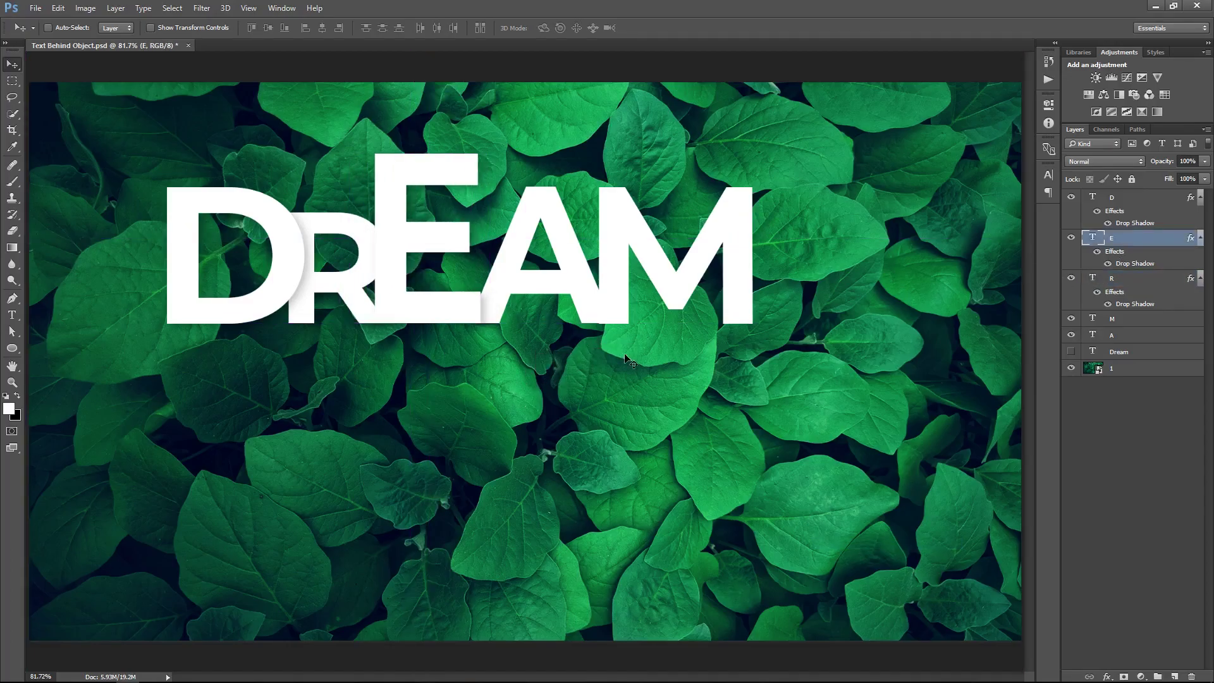
double_click(1165, 259)
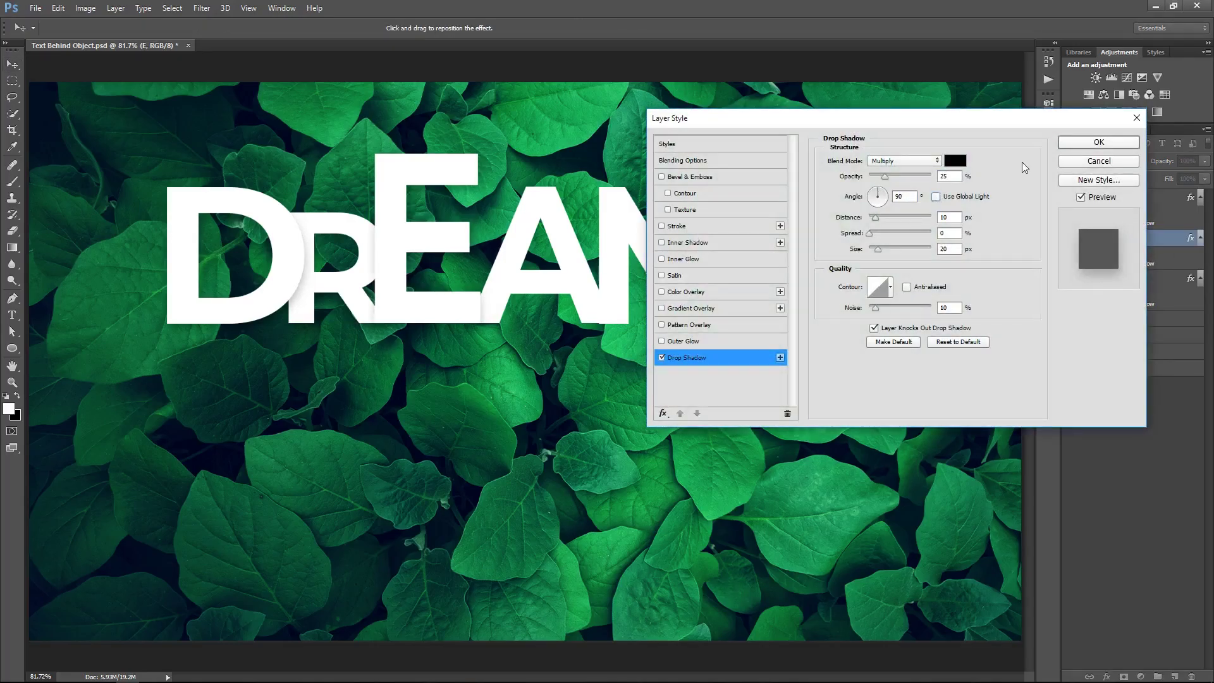
left_click(1099, 142)
Paste the copied drop shadow style onto the M and A layers together.
left_click(616, 297)
left_click(1119, 318, "ctrl")
right_click(1119, 318)
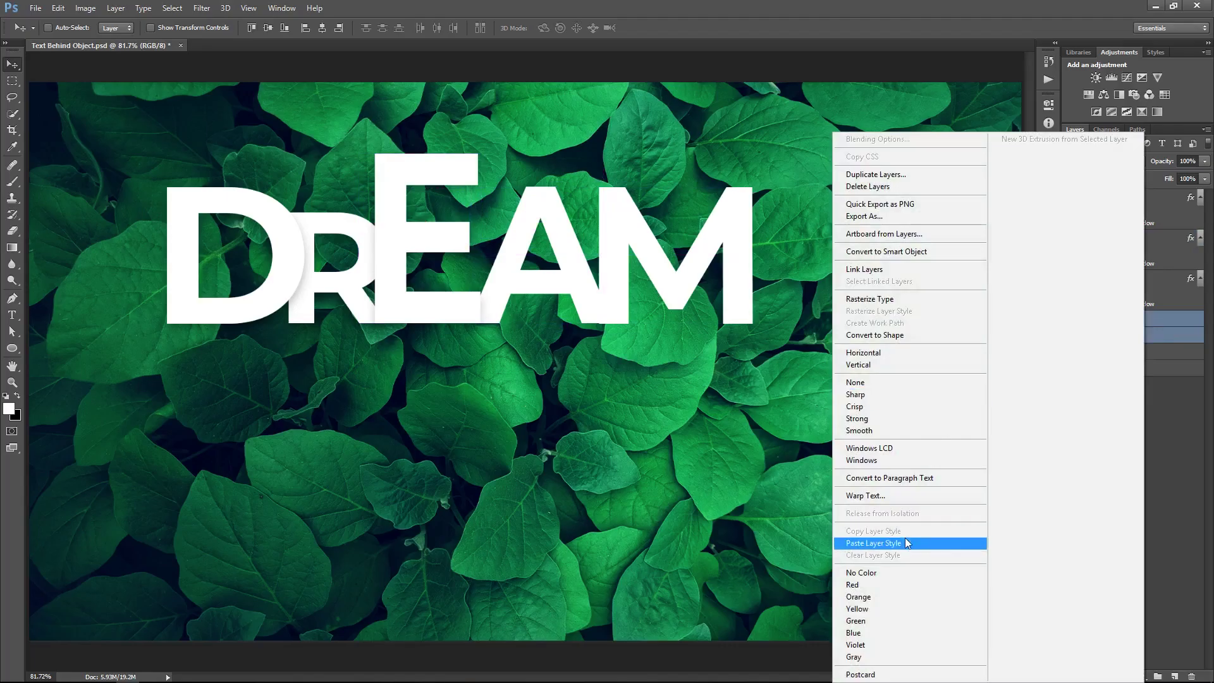
left_click(904, 543)
Enlarge the M slightly and place it over the A's right leg, with its base on the shared baseline.
left_click(1170, 324)
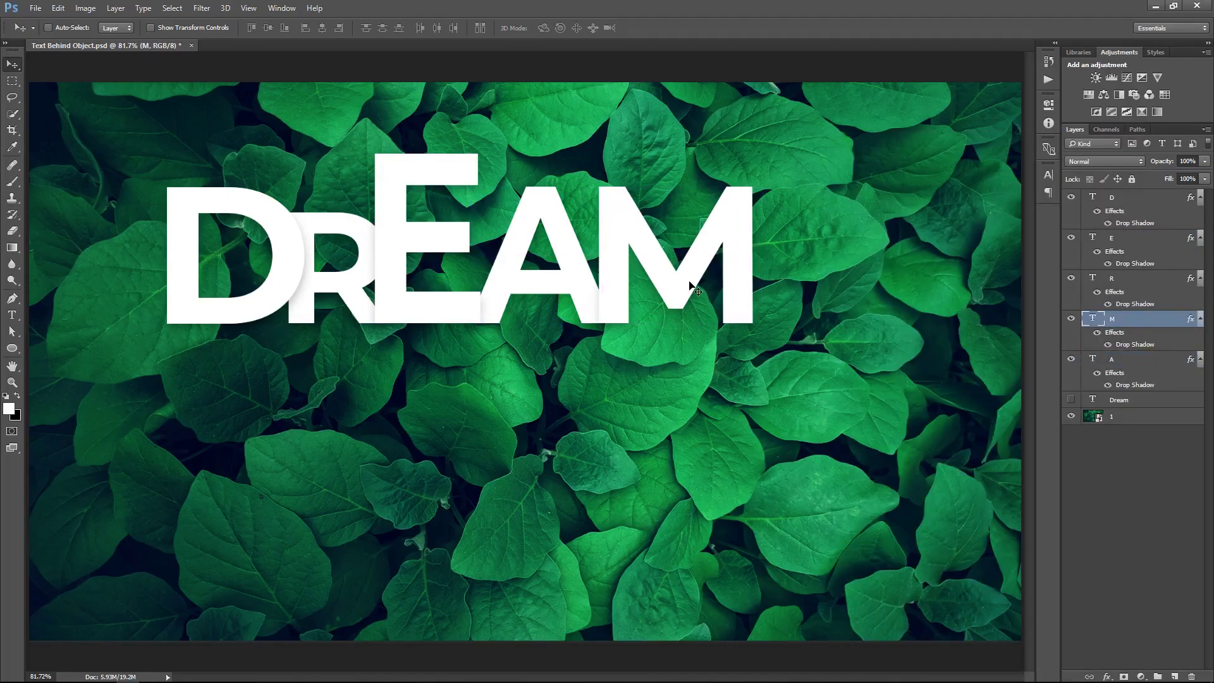
key("ctrl+t")
left_click_drag(761, 271, 752, 271)
left_click_drag(751, 159, 765, 139)
key("Return")
left_click_drag(700, 248, 673, 289)
Set the M's drop shadow opacity to 40%, and shift the M and A slightly left together.
left_click(582, 286, "ctrl")
double_click(1135, 345)
type("30")
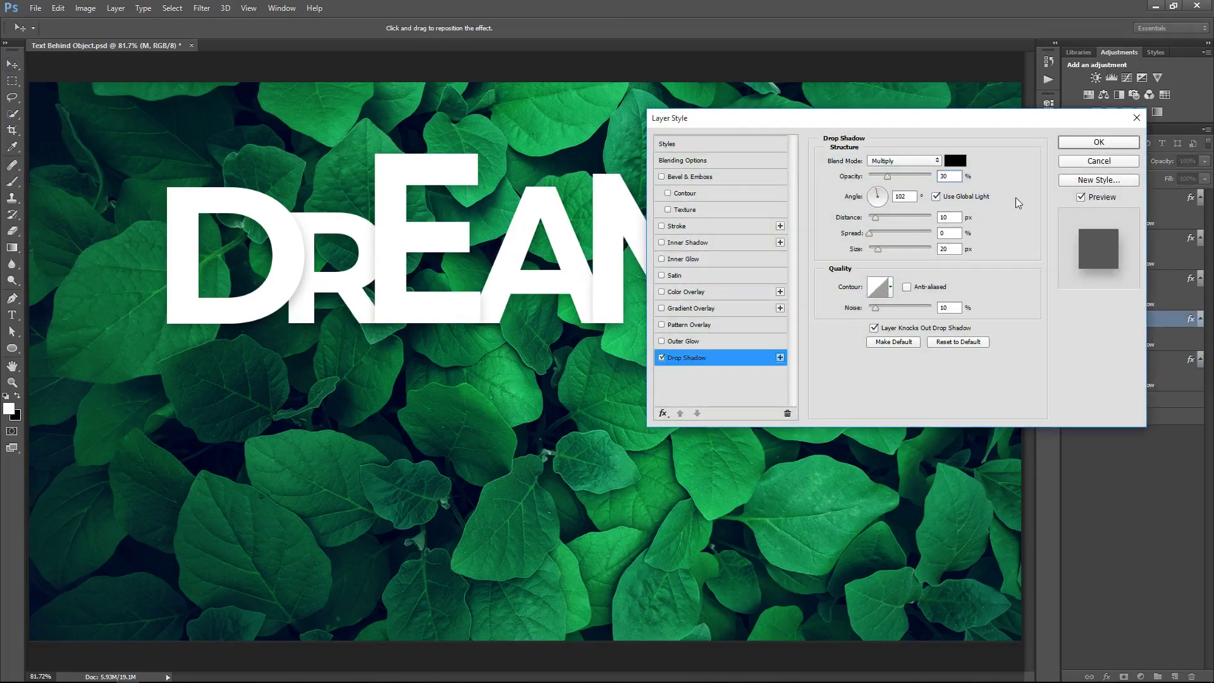
type("40")
key("Return")
left_click(577, 282, "shift")
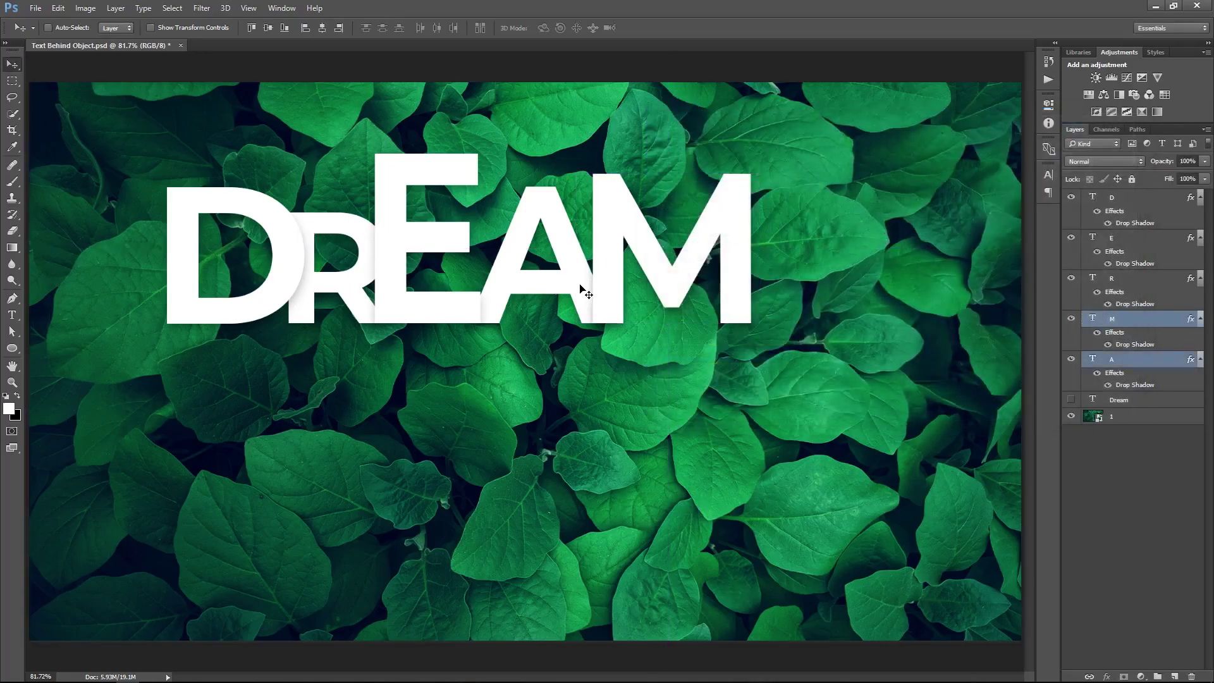
left_click_drag(607, 264, 602, 264)
Review the drop shadow settings of the E and the A.
left_click(427, 229)
double_click(1161, 263)
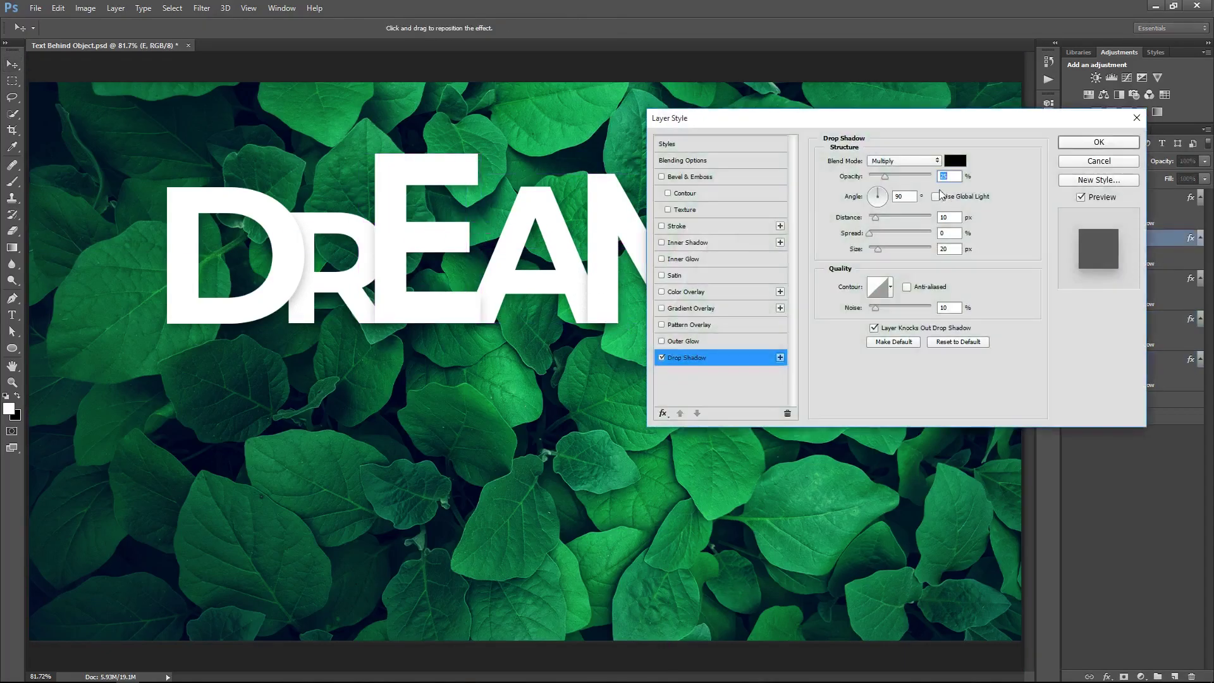
key("Return")
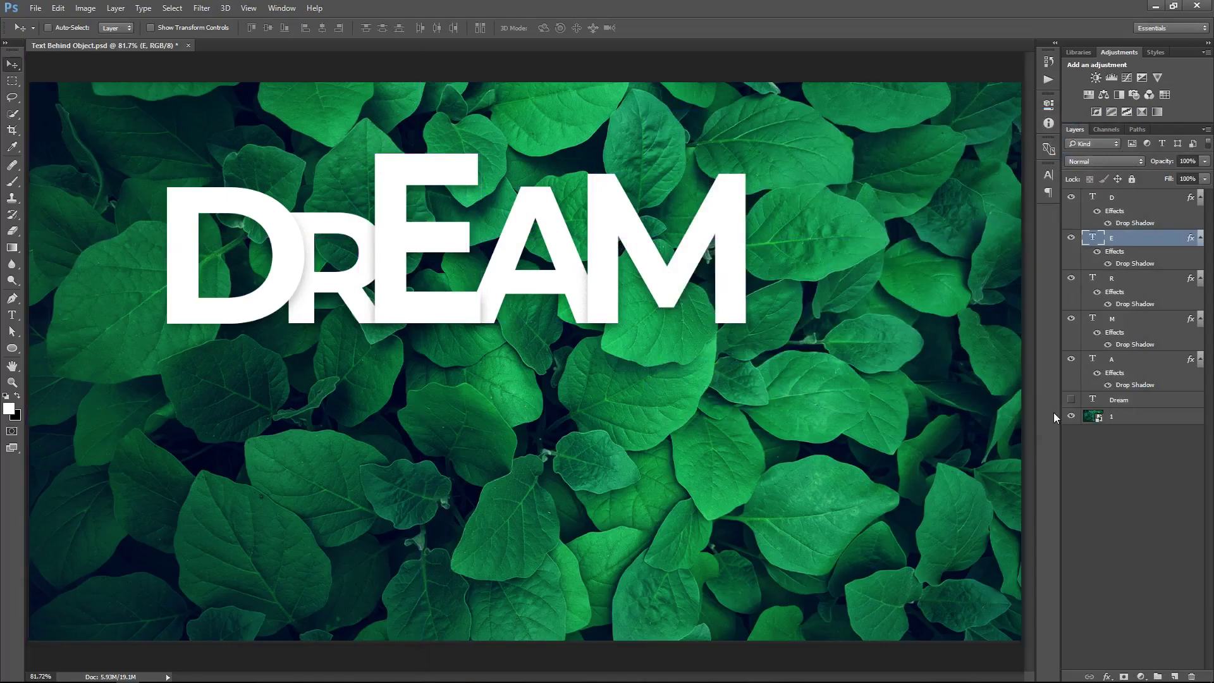
left_click(561, 280, "ctrl")
double_click(1123, 386)
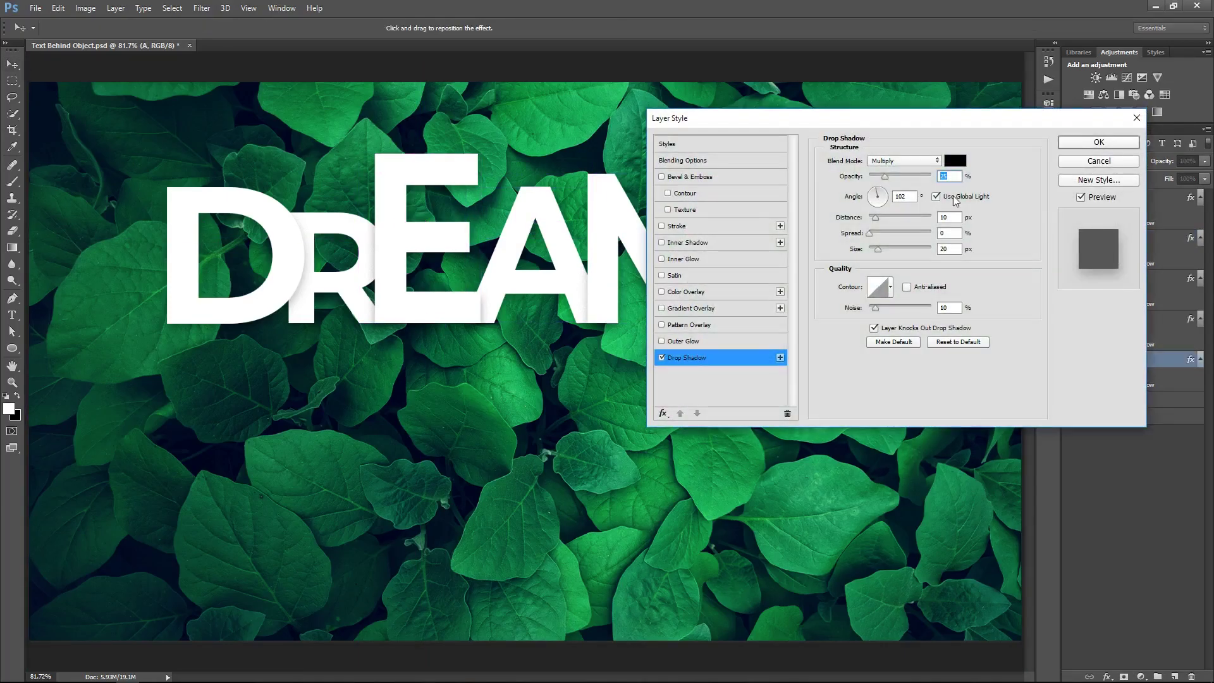
key("Return")
Group the five letter layers and name the group Dream.
left_click(1144, 195, "shift")
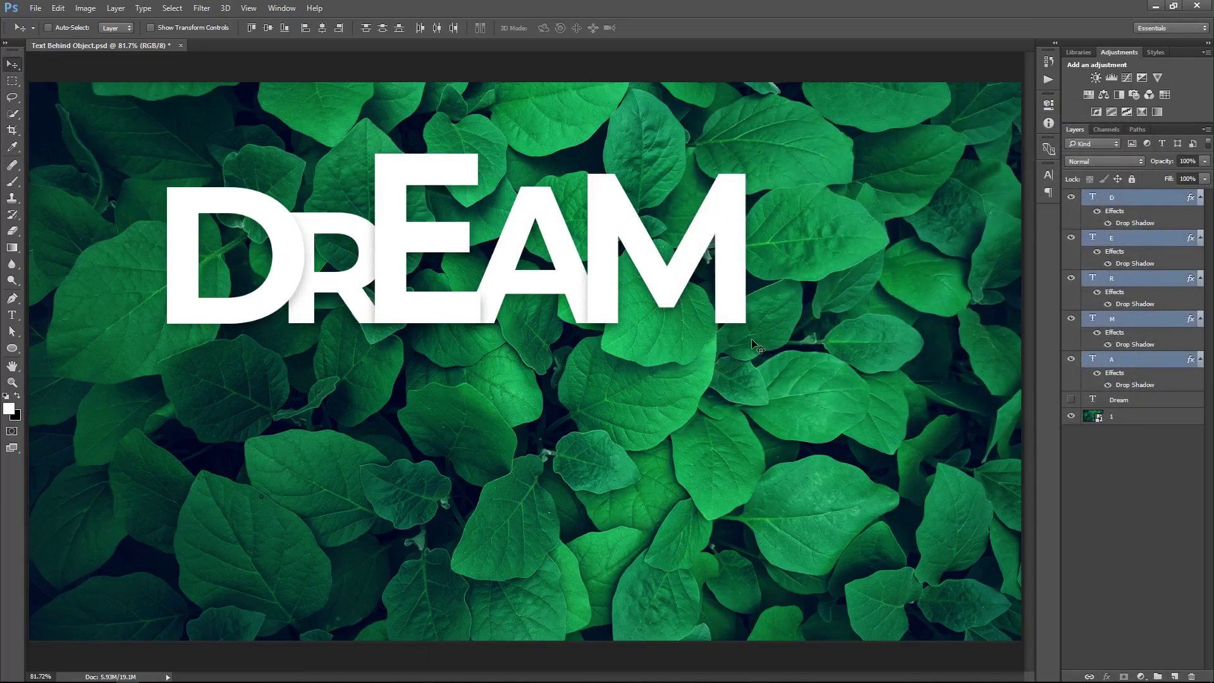
key("ctrl+g")
left_click(1129, 198)
type("Dream")
key("Return")
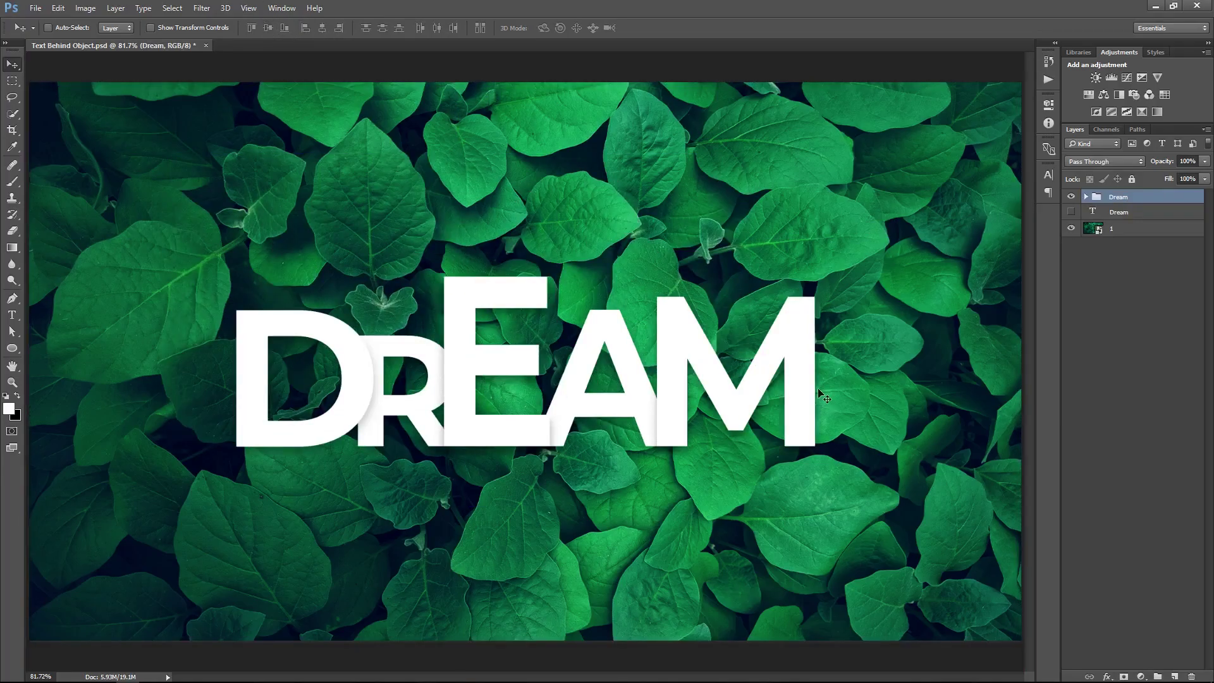
Scale up the Dream group so the word spans most of the image's middle.
key("ctrl+t")
left_click_drag(812, 277, 873, 233)
key("Return")
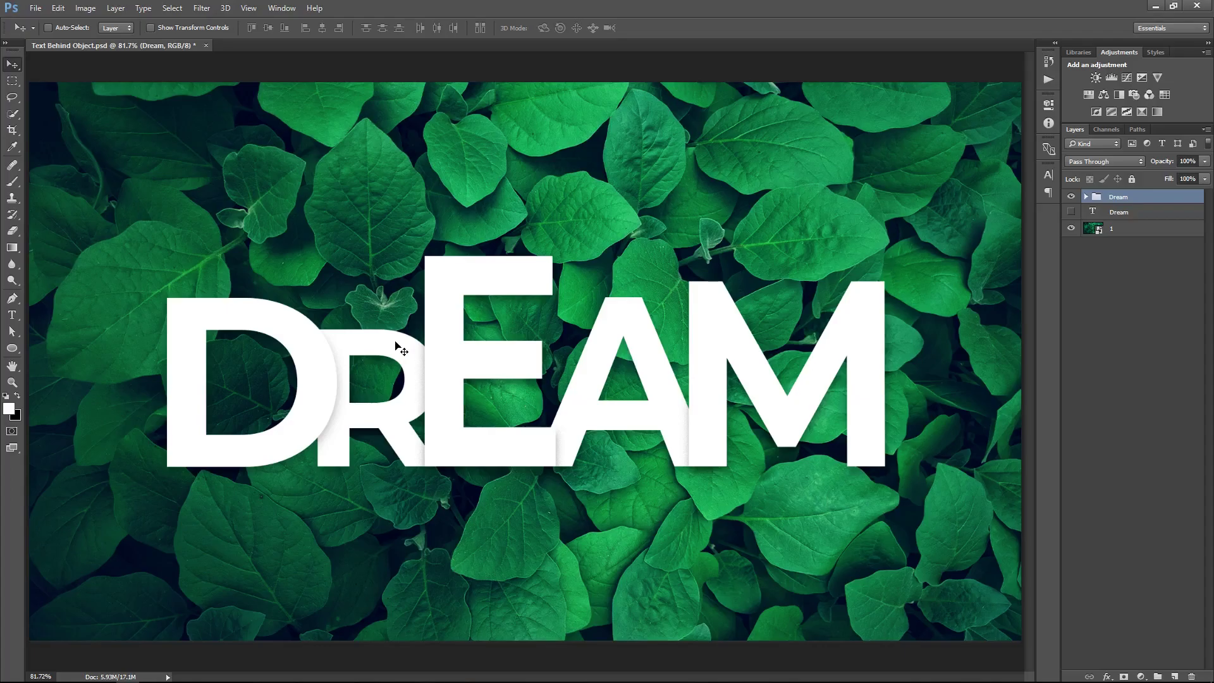
Toggle the Dream group off and back on, and lower its opacity to 27%.
left_click(1071, 196)
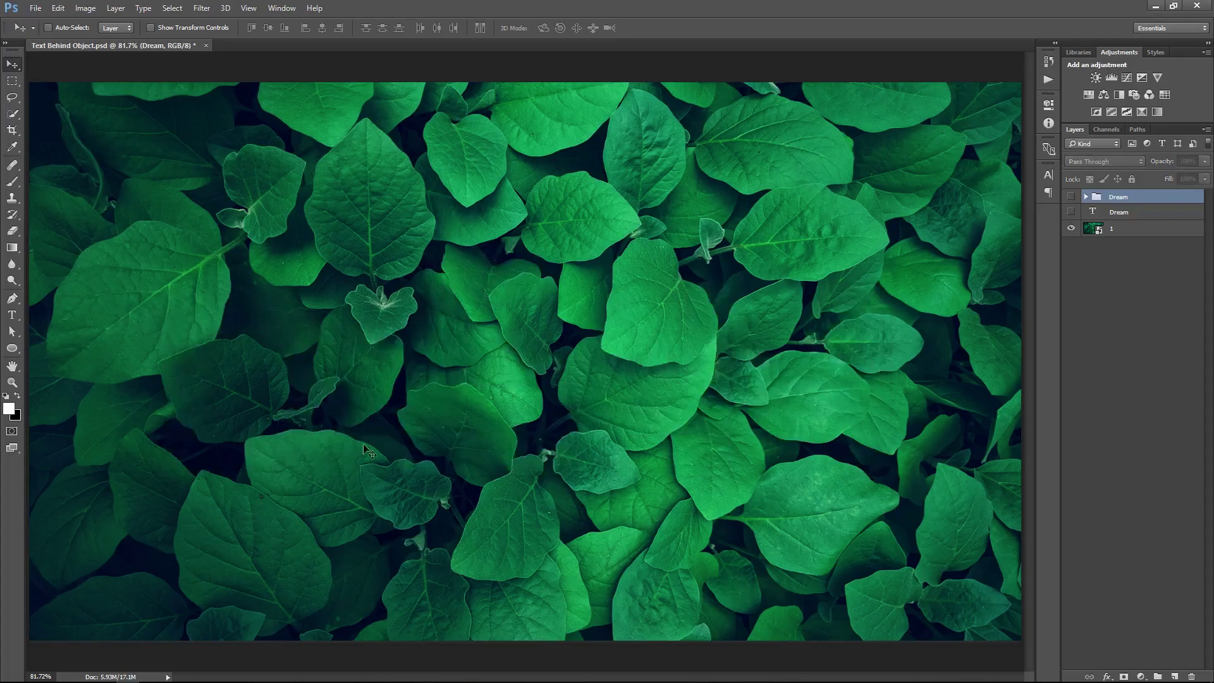
left_click(1071, 196)
left_click(1205, 161)
left_click_drag(1203, 176, 1159, 178)
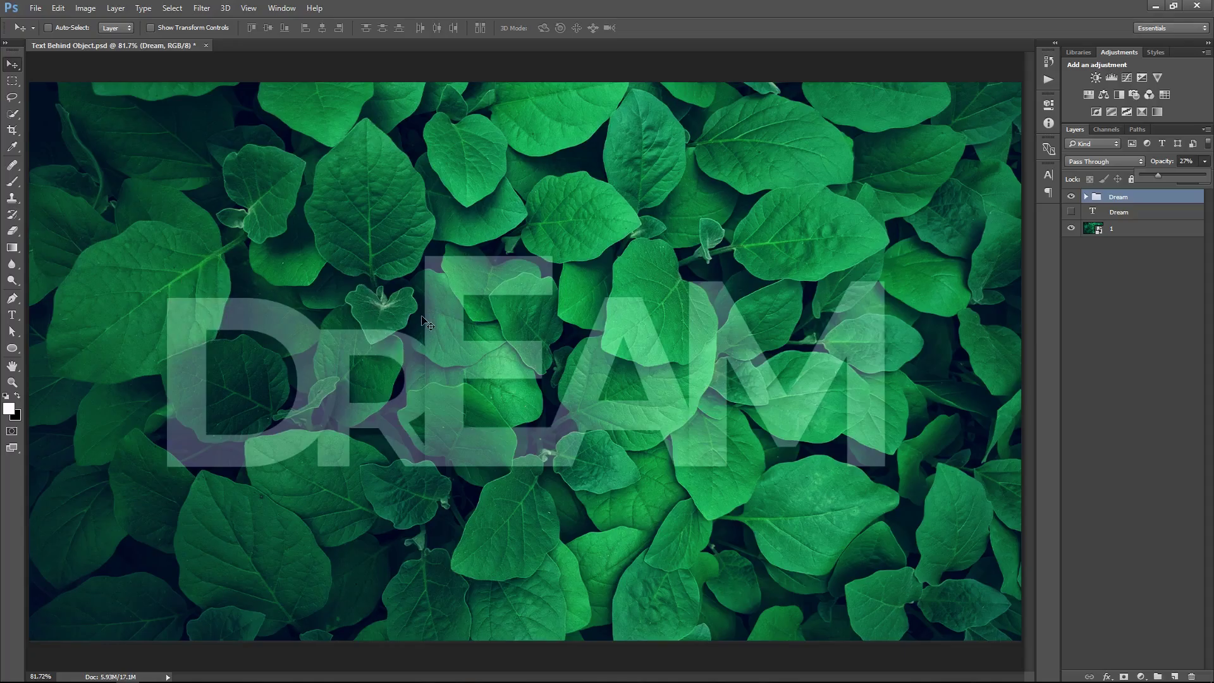
Duplicate the leaf image layer and name the copy Upper Layer.
left_click(1132, 229)
key("ctrl+j")
double_click(1123, 228)
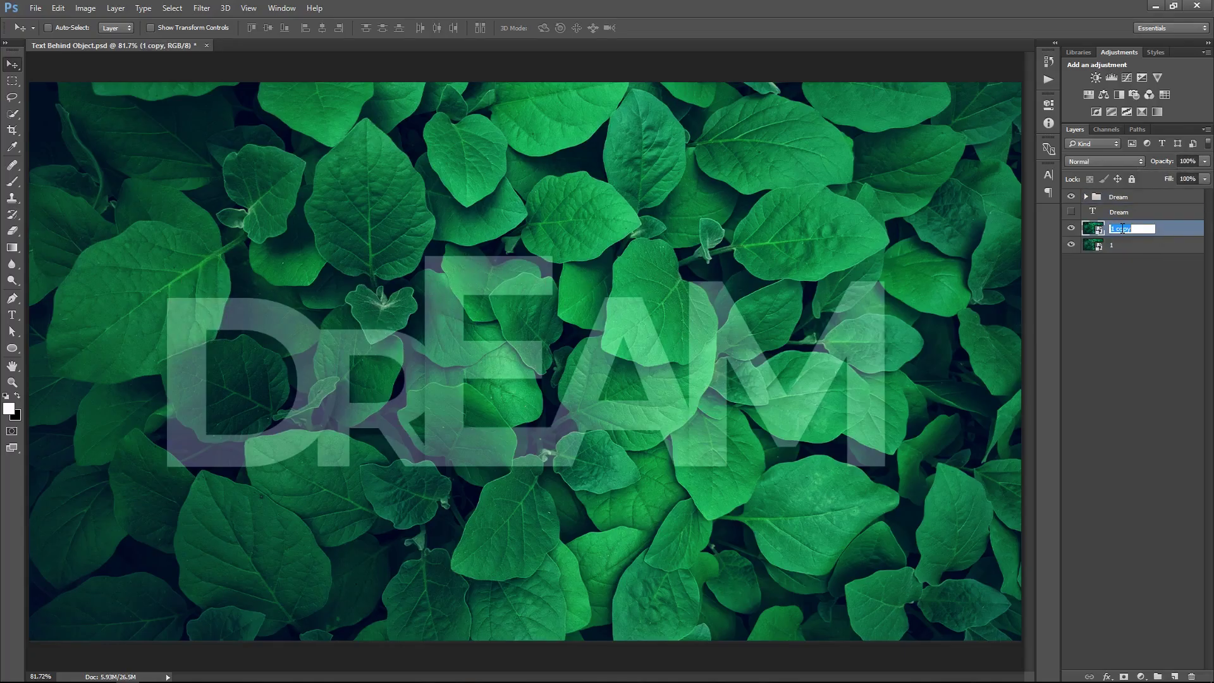
type("Upper Layer")
key("Return")
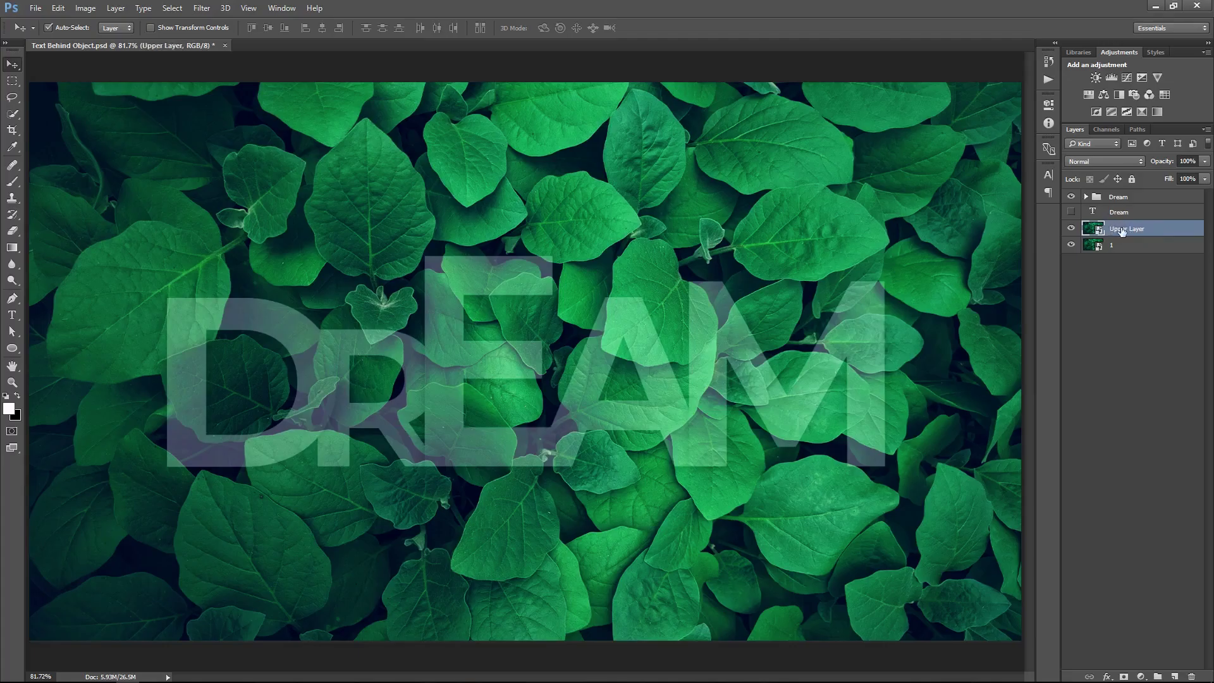
Bring Upper Layer to the top of the layer stack and set the Dream group's opacity to 100%.
key("ctrl+shift+]")
left_click(1132, 213)
left_click(1205, 162)
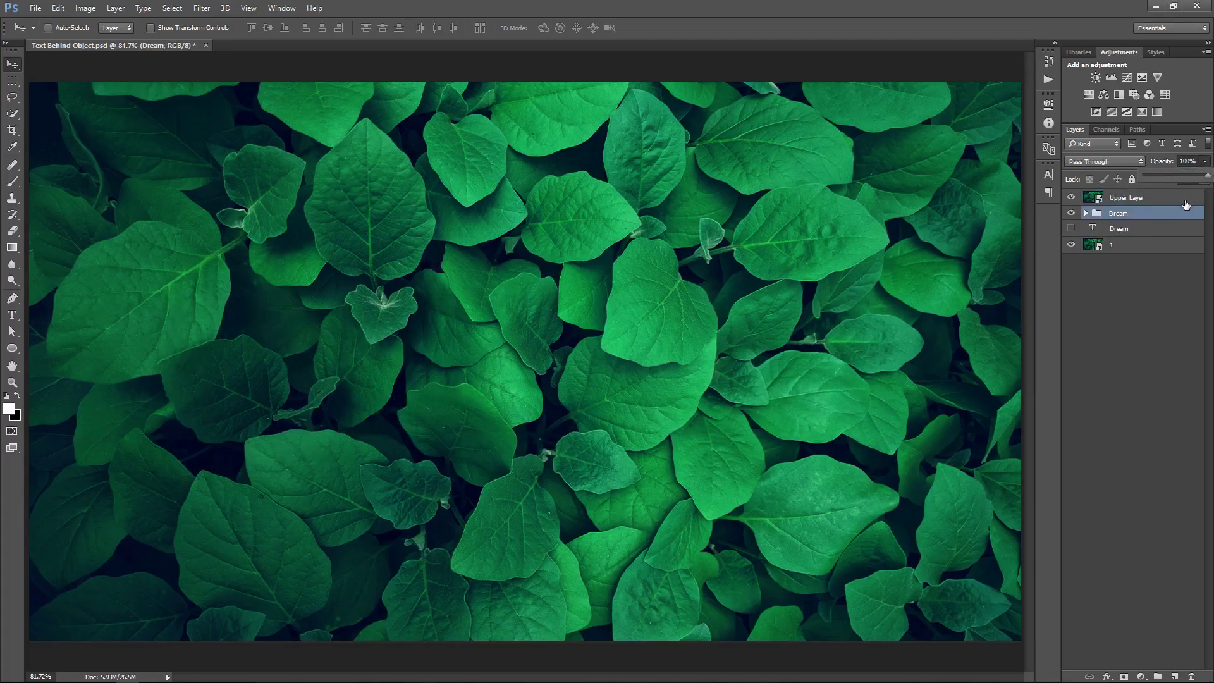
Set Upper Layer's opacity to 50% so the word shows through the leaves.
left_click(1184, 201)
left_click(1205, 162)
left_click_drag(1205, 175, 1173, 163)
type("50")
key("Return")
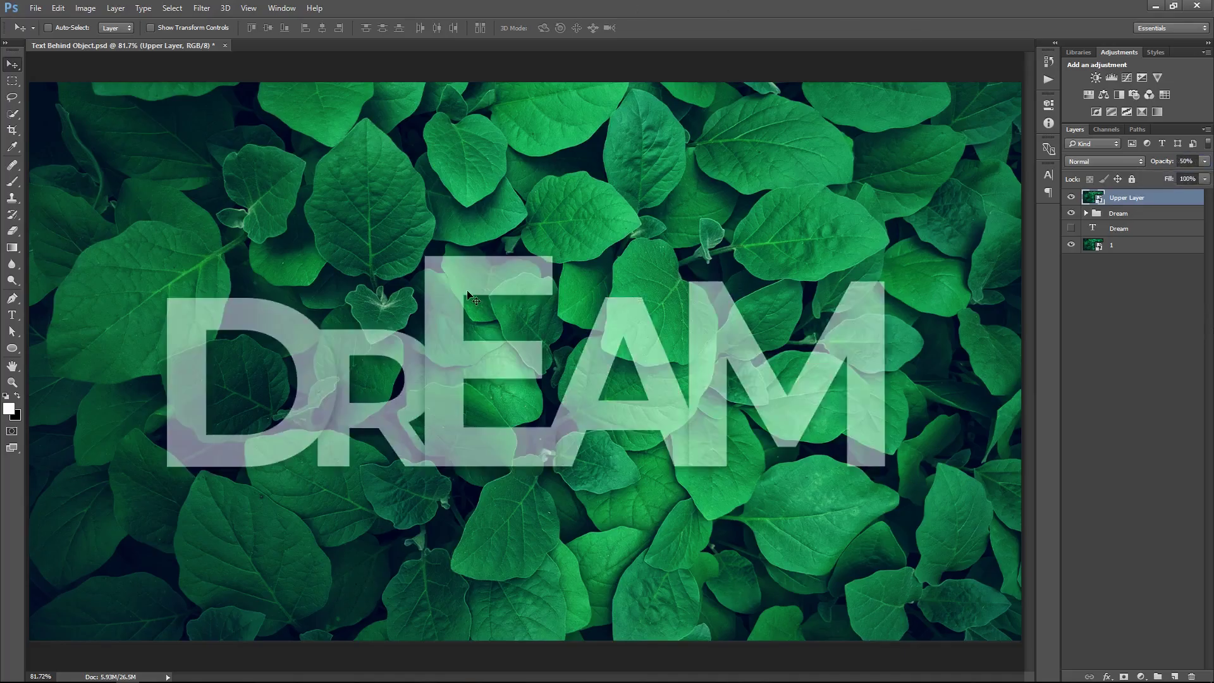
Move both leaf image layers down together beneath the word.
left_click(1138, 245, "ctrl")
left_click_drag(563, 500, 564, 542)
left_click(1114, 244, "ctrl")
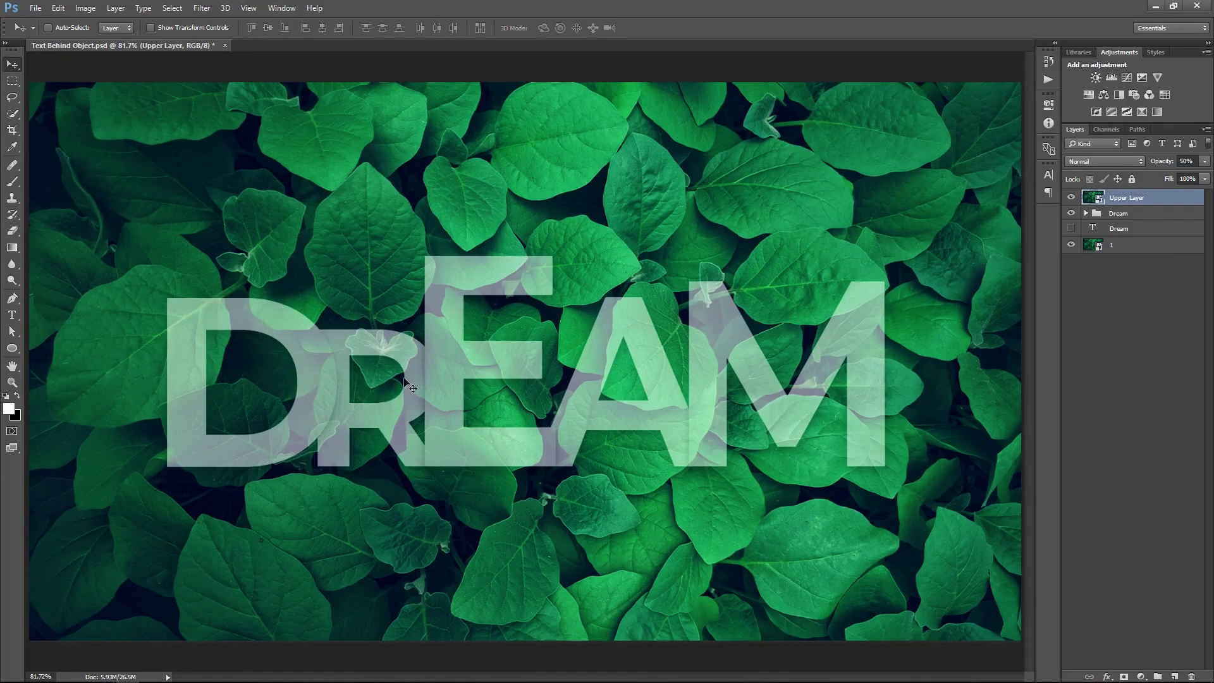
key("w")
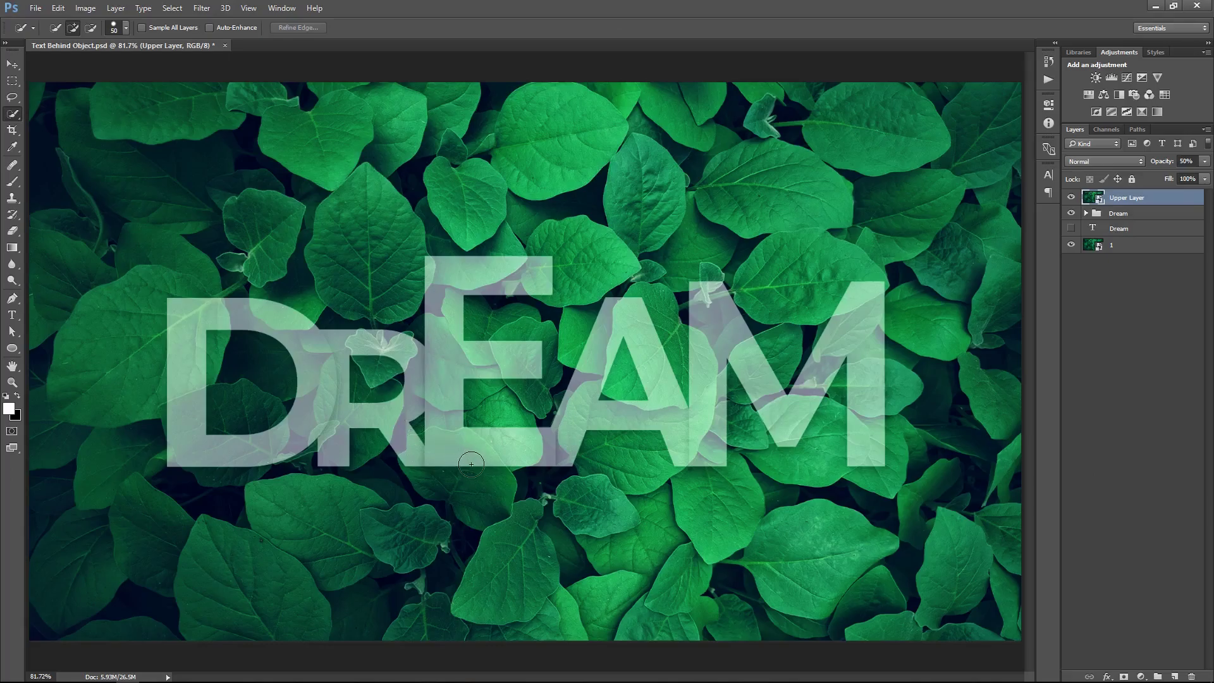
Scale up the Dream group and centre it vertically and horizontally on the canvas.
left_click(1148, 215)
key("ctrl+t")
left_click_drag(884, 257, 934, 241)
key("Return")
key("ctrl+a")
key("v")
left_click(268, 28)
left_click(322, 27)
key("ctrl+d")
Shift both leaf image layers slightly up together, leaving only Upper Layer selected.
left_click(1145, 198)
key("w")
key("v")
left_click(1170, 246, "ctrl")
left_click_drag(658, 442, 658, 437)
left_click(1151, 198)
Quick-select the leaves on Upper Layer that overlap the R, E and M, undoing stray additions.
key("w")
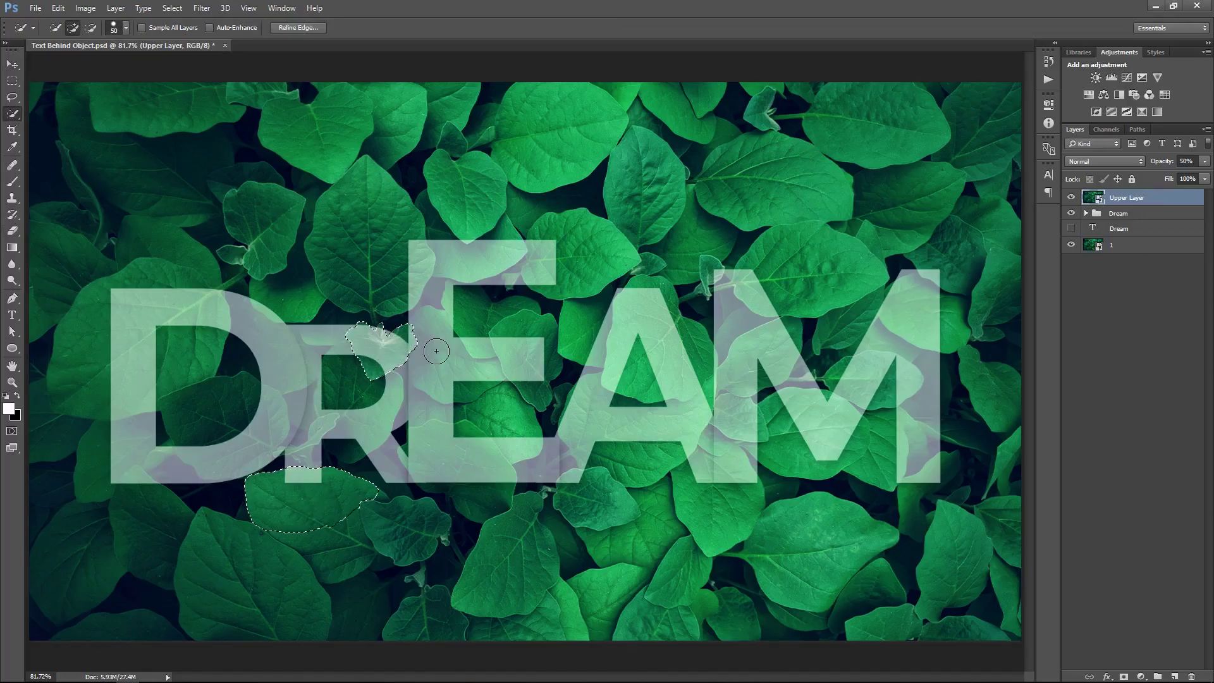
key("ctrl+z")
left_click(450, 436)
mouse_move(406, 272)
left_mouse_down()
mouse_move(400, 238)
mouse_move(467, 212)
mouse_move(467, 186)
left_mouse_up()
left_click_drag(860, 379, 870, 379)
mouse_move(947, 297)
left_mouse_down()
mouse_move(937, 309)
mouse_move(939, 267)
left_mouse_up()
key("ctrl+z")
left_click_drag(798, 291, 836, 312)
Shrink the selection brush, refine the selection around the stem at the M's upper left, and add the leaf beside its lower right.
key("[")
mouse_move(715, 299)
left_mouse_down()
mouse_move(705, 271)
mouse_move(683, 274)
mouse_move(696, 245)
mouse_move(758, 306)
mouse_move(629, 287)
left_mouse_up()
key("[")
key("[")
key("[")
key("[")
key("[")
key("[")
key("[")
key("[")
key("[")
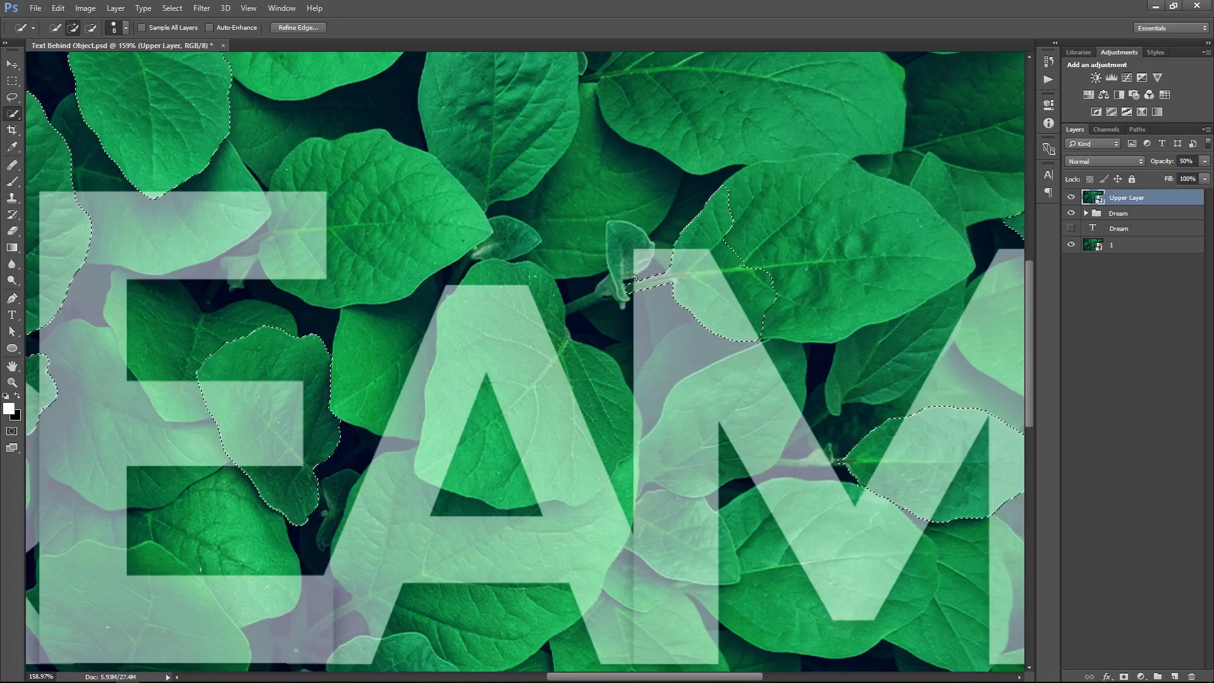
key("ctrl+space")
left_click_drag(701, 295, 748, 309)
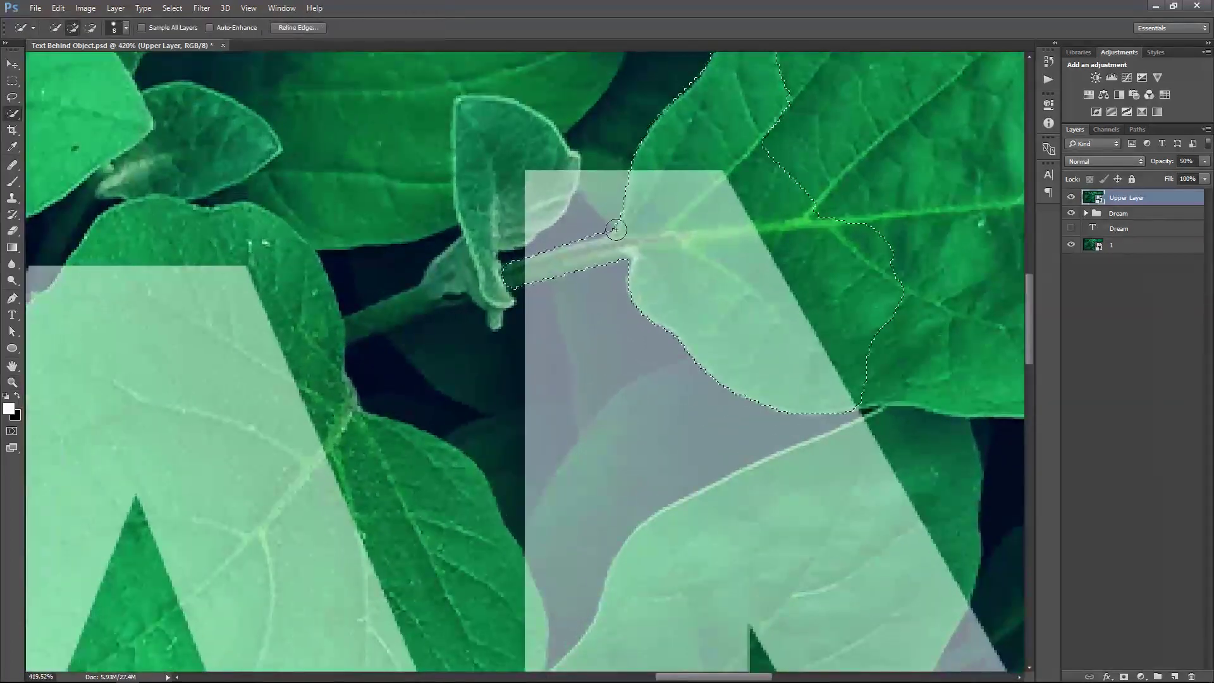
key("ctrl+space")
left_click_drag(608, 272, 537, 263)
key("space")
mouse_move(550, 369)
left_mouse_down()
mouse_move(596, 260)
mouse_move(542, 275)
mouse_move(547, 298)
mouse_move(527, 296)
left_mouse_up()
left_click_drag(784, 416, 808, 397)
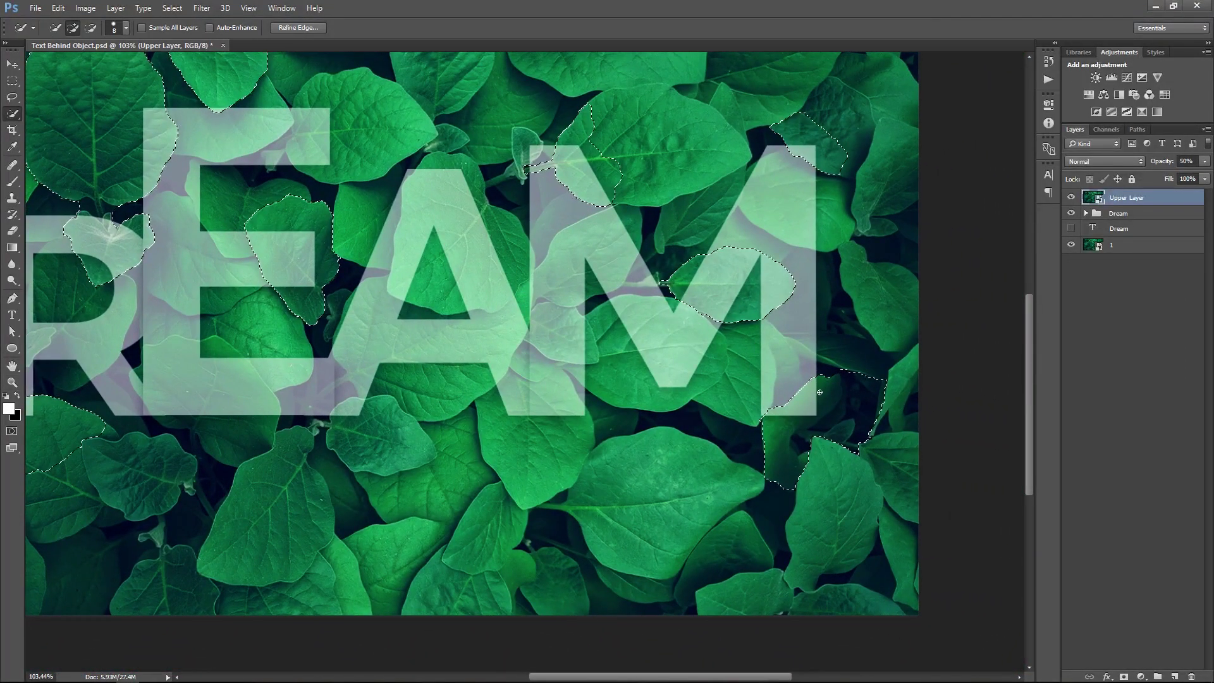
Extend the selection to the leaf below the A, the leaves above the R, and the leaves beneath the D and R.
key("space")
left_click_drag(528, 346, 829, 312)
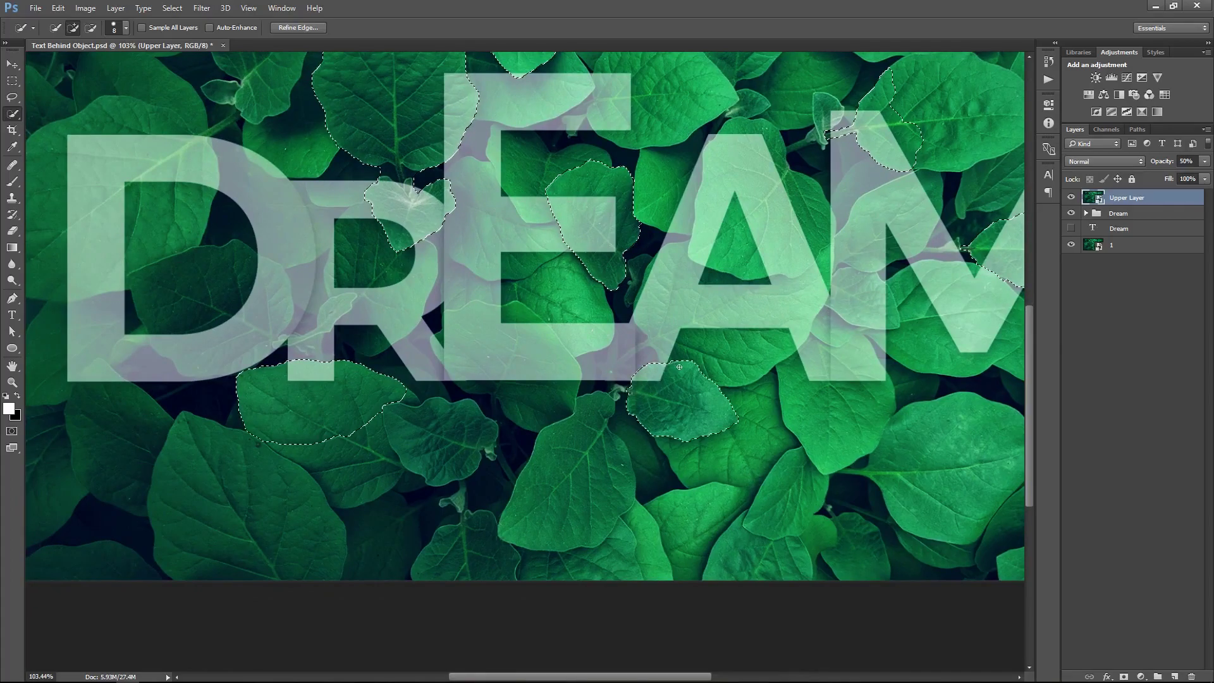
left_click_drag(480, 354, 576, 365)
left_click_drag(447, 310, 568, 410)
left_click_drag(447, 285, 461, 312)
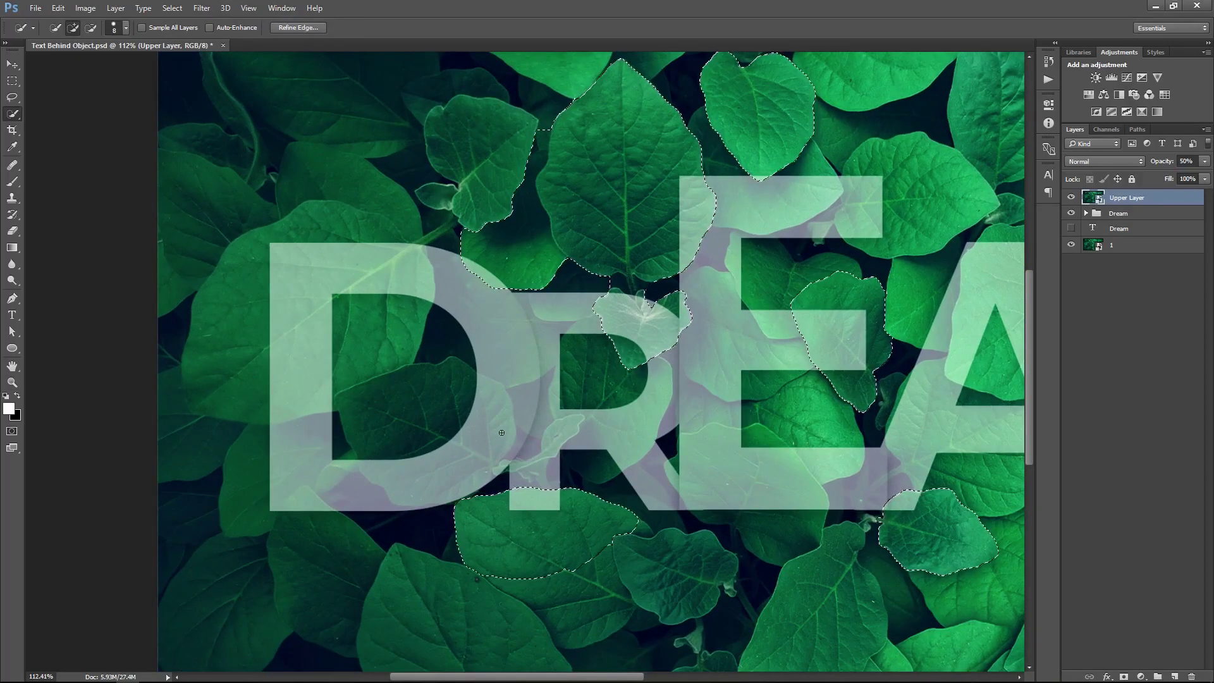
left_click(285, 512)
left_click(342, 551)
left_click_drag(645, 406, 565, 290)
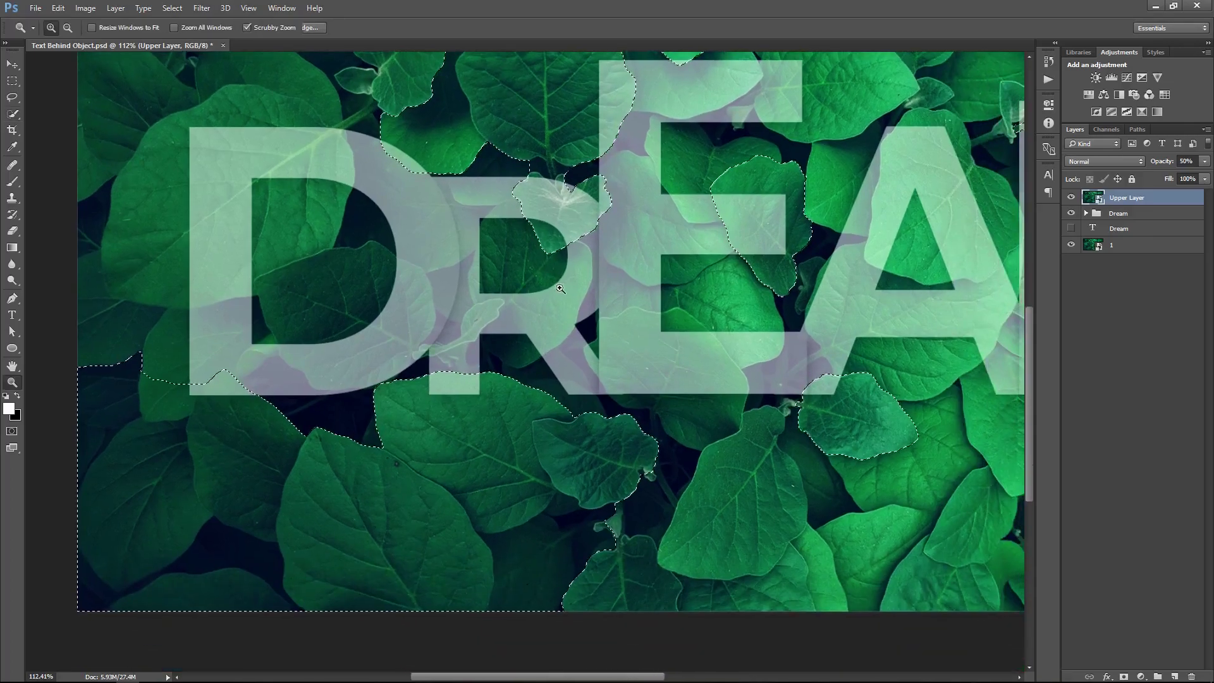
scroll(561, 246, "down", 3)
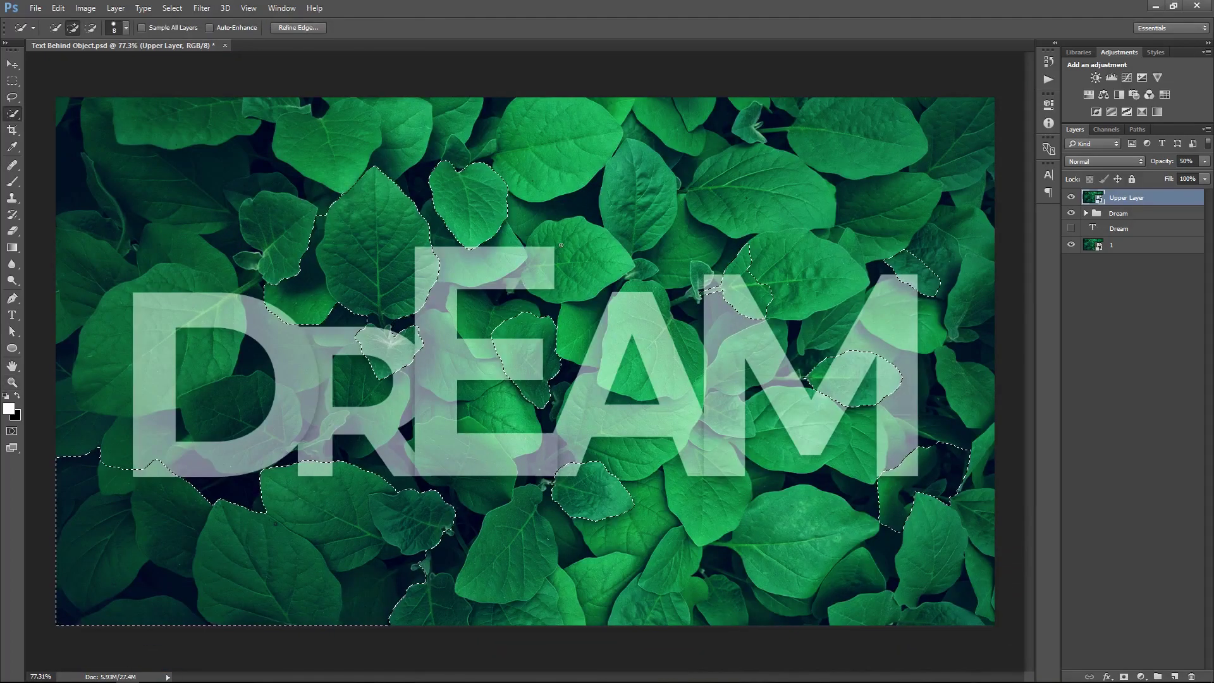
Add a layer mask to Upper Layer from the leaf selection and set the layer's opacity to 100%.
left_click(1123, 677)
left_click(1205, 161)
left_click_drag(1206, 163, 1208, 175)
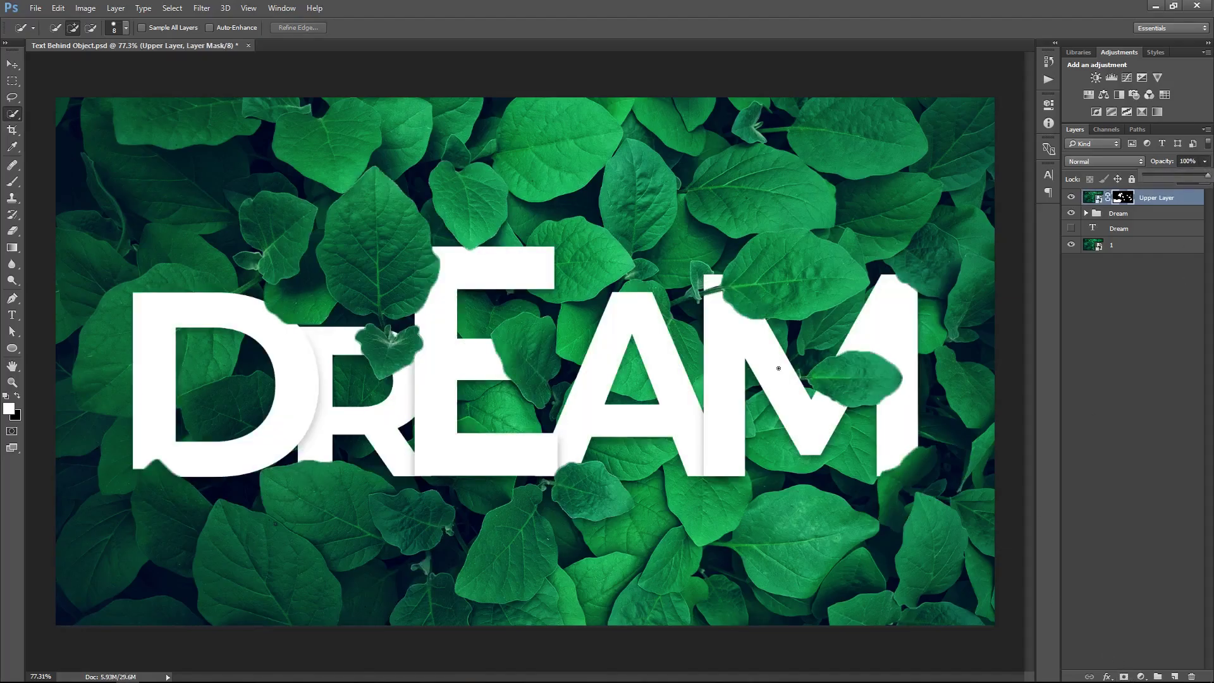
Quick-select the small leaf at the M's upper-left corner with Dream hidden, and fill it white on Upper Layer's mask.
scroll(722, 265, "up", 4)
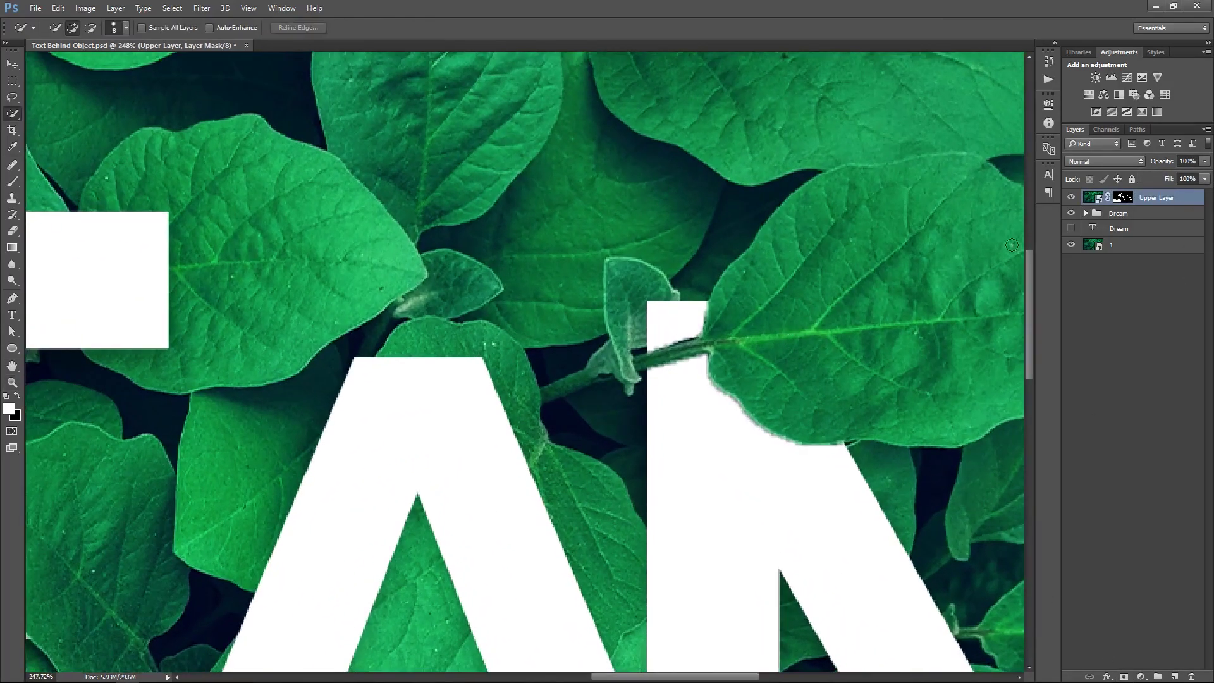
left_click(1071, 213)
left_click_drag(638, 310, 663, 288)
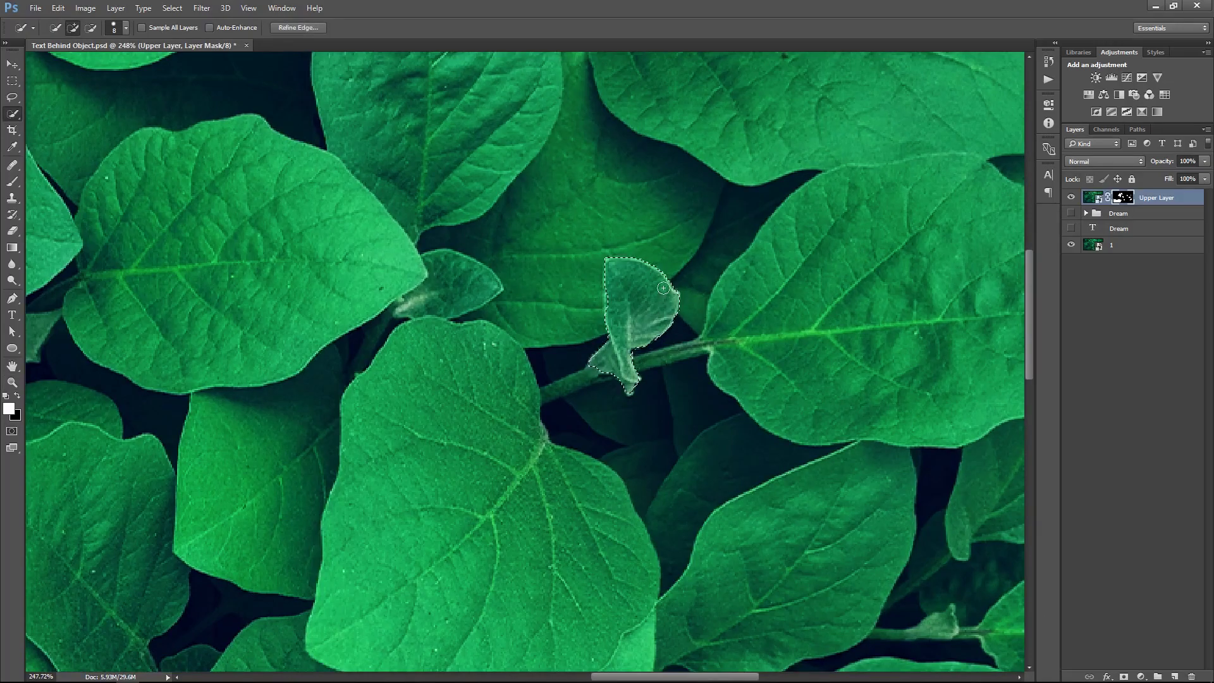
left_click(1071, 214)
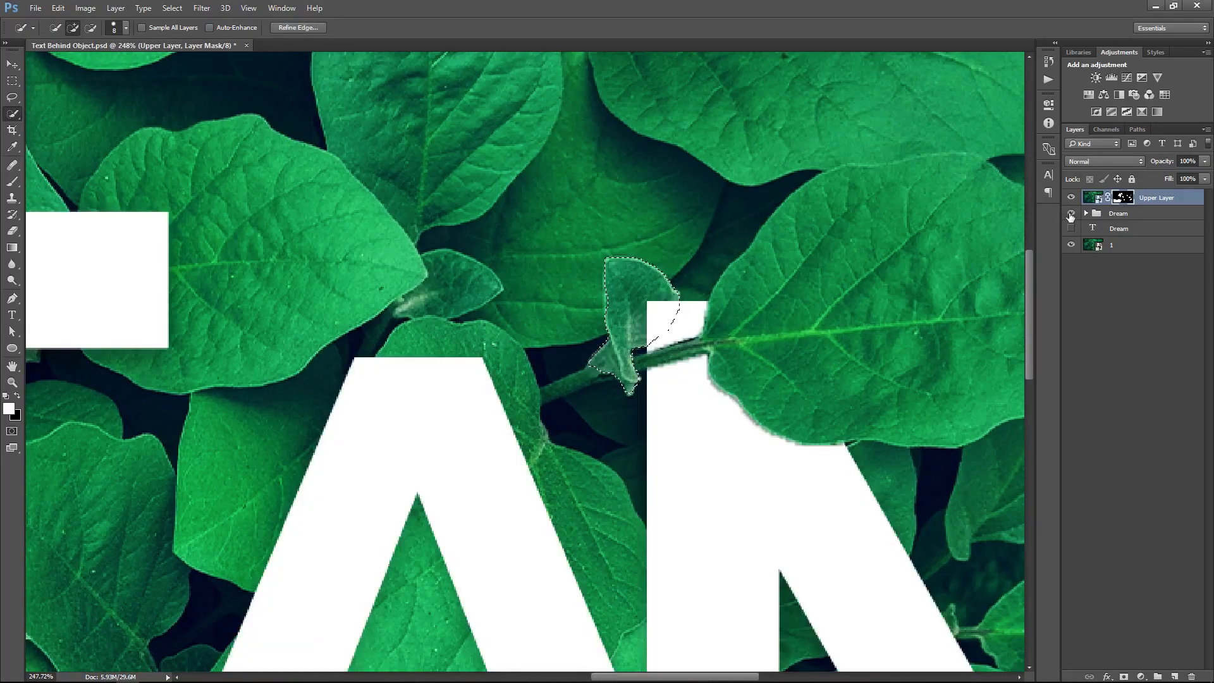
key("x")
key("ctrl+BackSpace")
key("ctrl+d")
Compare the layers with and without the word and quick-select the leaf beside the right end of the E's top bar.
left_click_drag(493, 330, 466, 355)
left_click_drag(467, 356, 634, 363)
left_click(1072, 199)
left_click(1071, 198)
left_click(1071, 213)
left_click(1071, 213)
mouse_move(458, 318)
left_mouse_down()
mouse_move(506, 300)
mouse_move(562, 304)
left_mouse_up()
Add the leaf behind the E's top bar to the selection with Dream hidden, and fill the selection white on the mask.
left_click(1071, 213)
left_click(1071, 213)
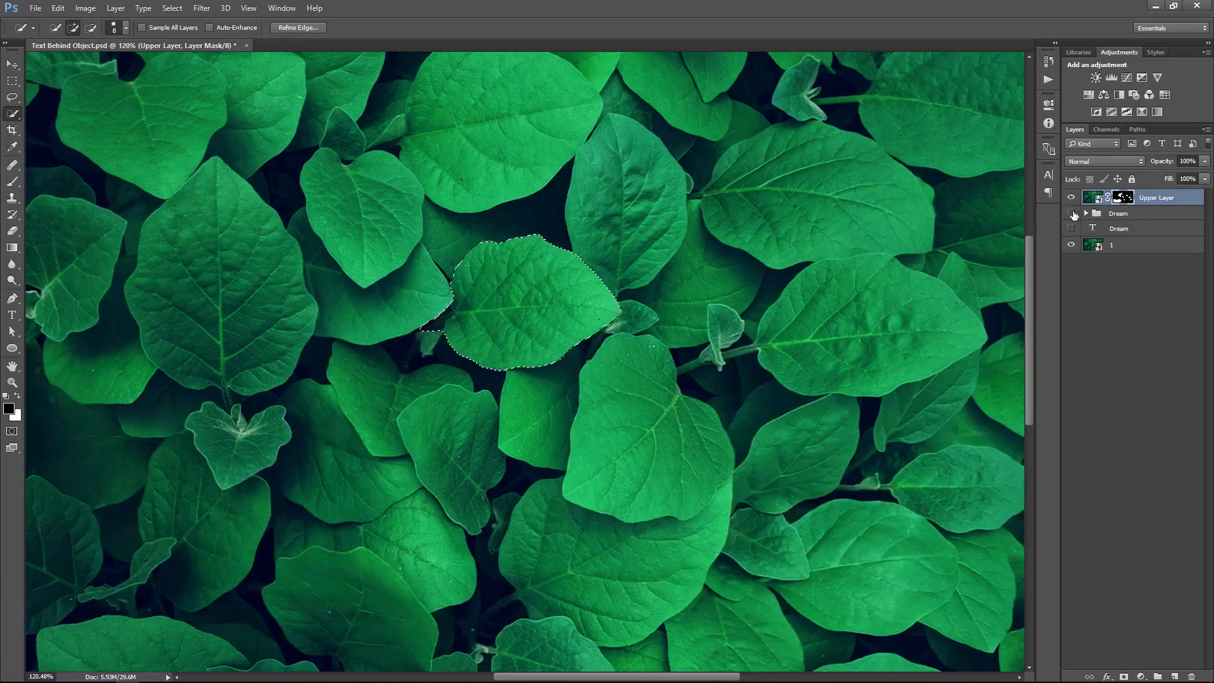
left_click_drag(367, 209, 464, 277)
left_click(1071, 214)
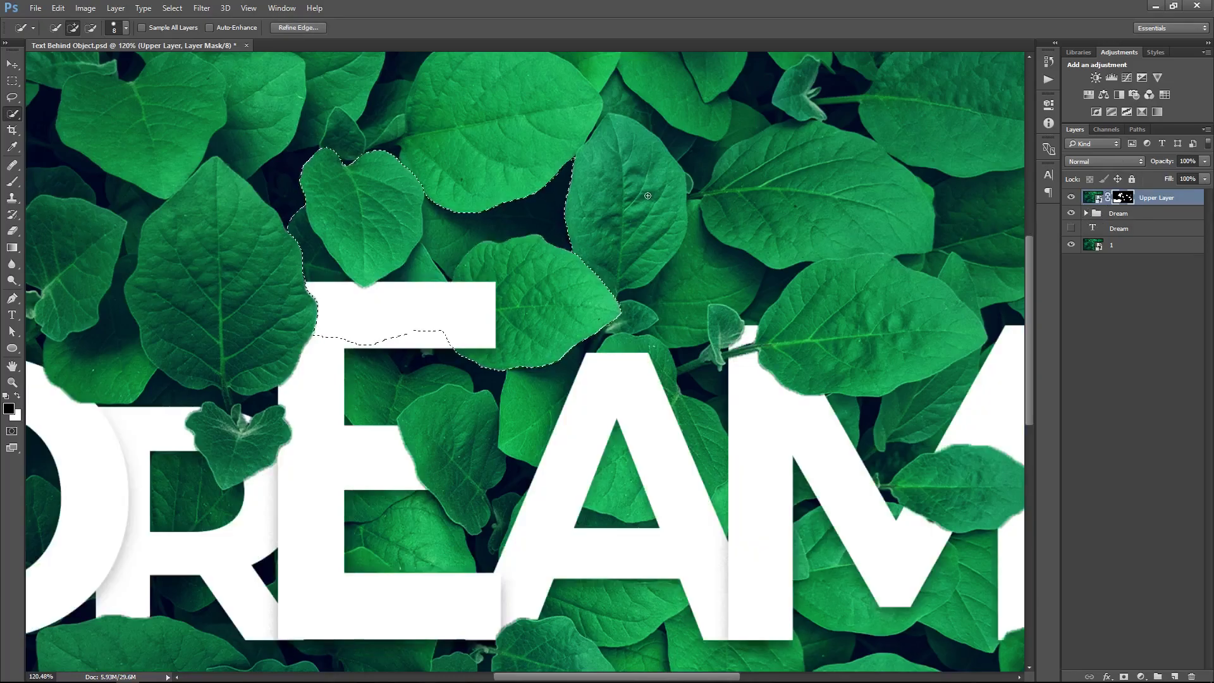
key("ctrl+BackSpace")
key("ctrl+d")
Select the large leaf over the D's left side and fill it white on Upper Layer's mask.
key("z")
mouse_move(413, 442)
left_mouse_down()
mouse_move(368, 436)
mouse_move(382, 437)
left_mouse_up()
key("ctrl+d")
left_click_drag(604, 414, 578, 443)
right_click(511, 414)
left_click(525, 420)
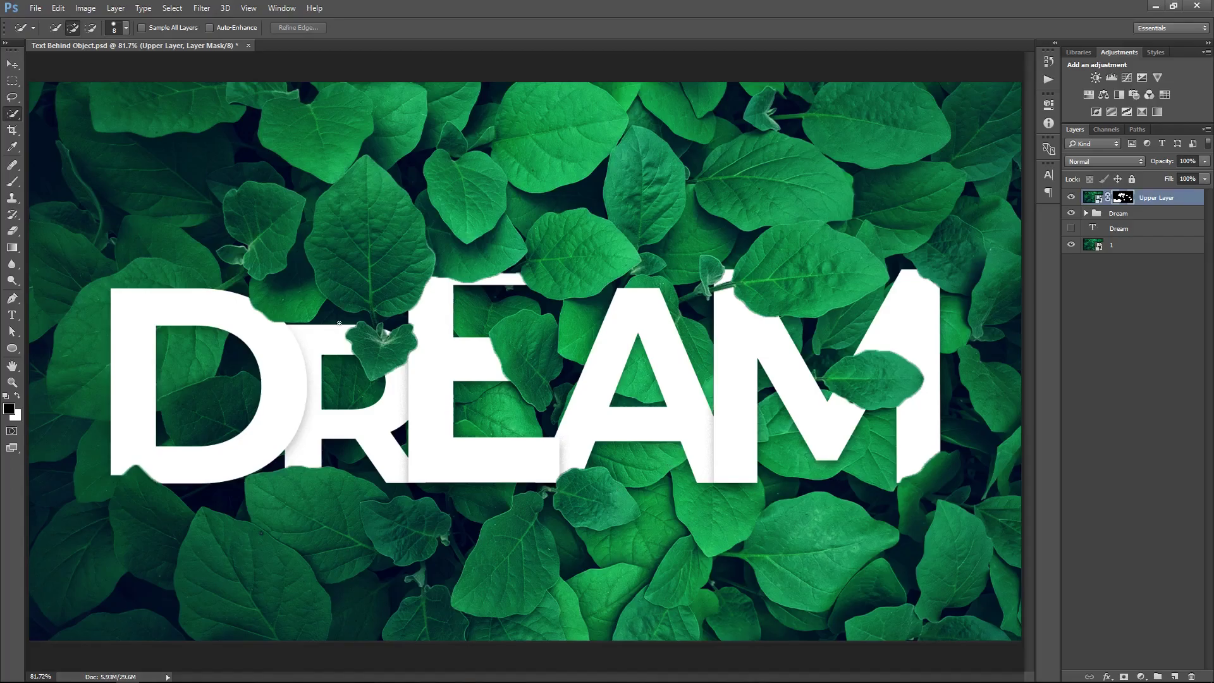
left_click(1071, 213)
left_click(1071, 213)
left_click(1071, 213)
left_click(1071, 213)
key("ctrl+BackSpace")
key("ctrl+d")
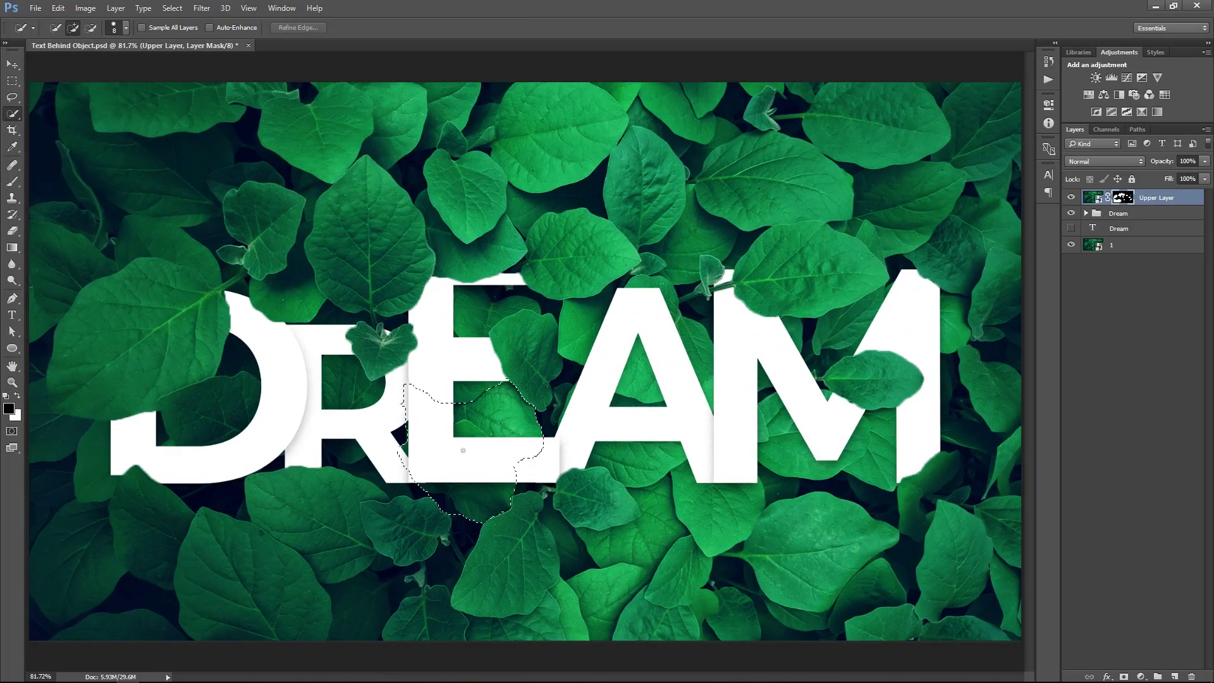
Limit the selection to the dark leaf over the E's lower-left corner with Dream hidden, and fill it white on the mask.
left_click(1070, 213)
scroll(405, 200, "up", 5)
mouse_move(379, 219)
left_mouse_down()
mouse_move(438, 200)
mouse_move(522, 214)
mouse_move(556, 248)
left_mouse_up()
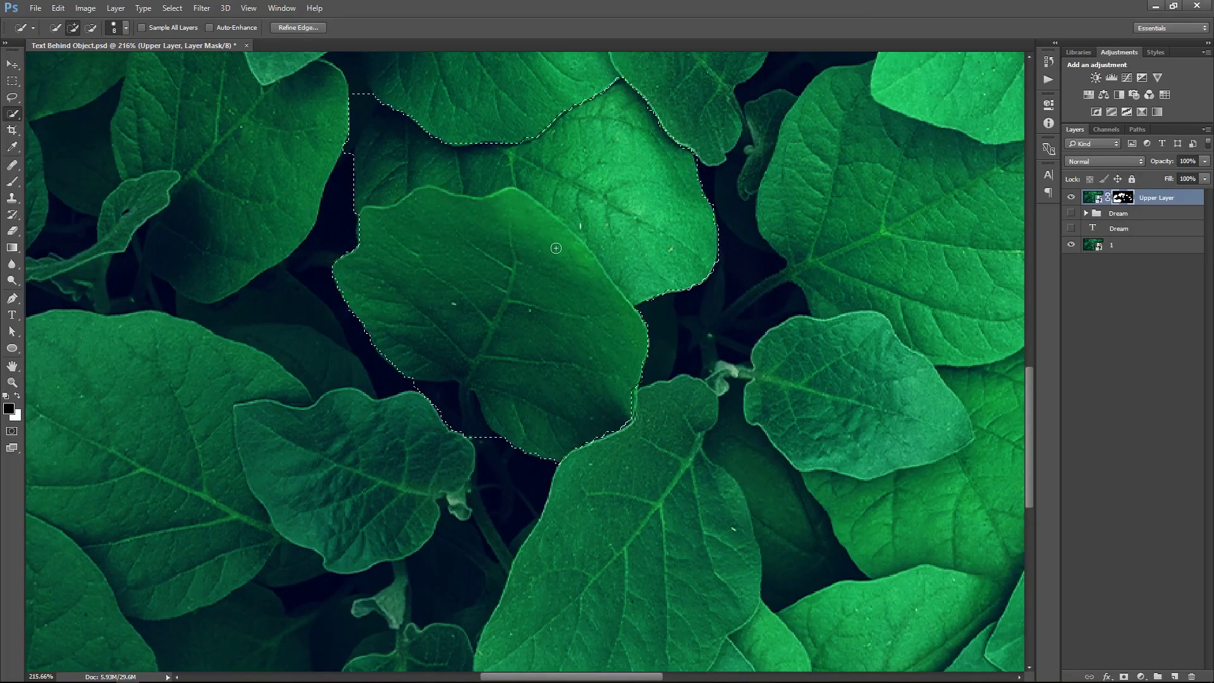
mouse_move(425, 144)
left_mouse_down()
mouse_move(340, 144)
mouse_move(556, 157)
mouse_move(638, 259)
left_mouse_up()
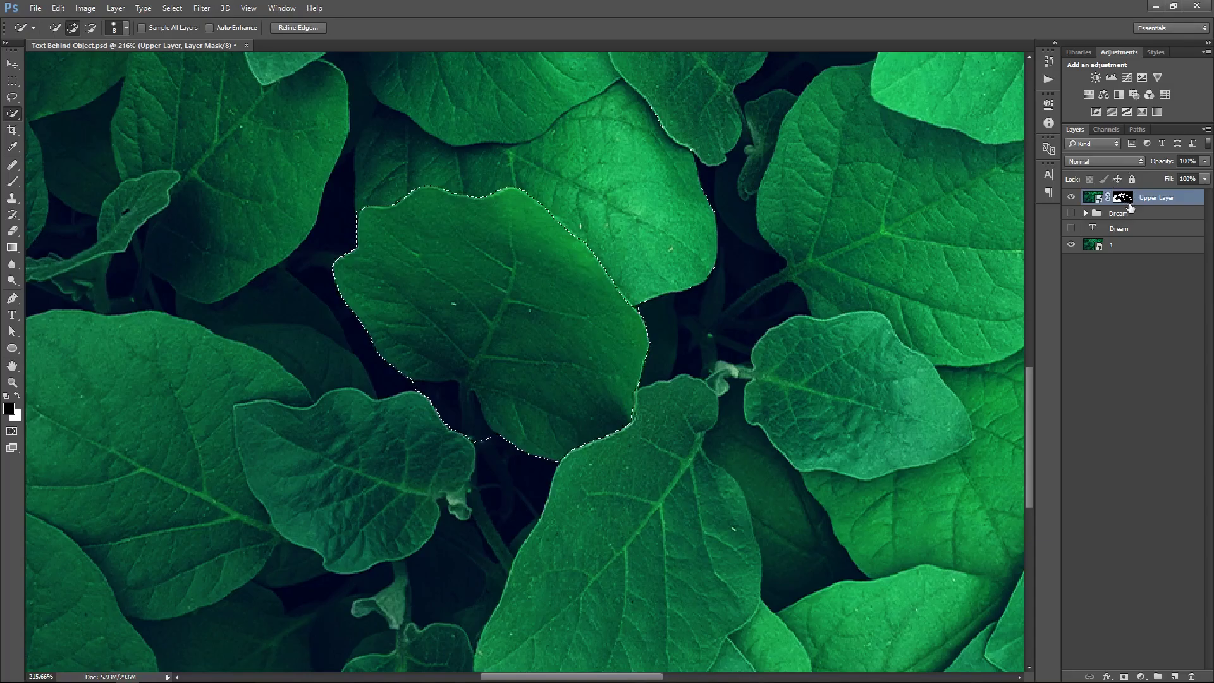
left_click(1071, 213)
key("ctrl+BackSpace")
Erase the leftover leaf edges between the R and E from the mask with a smaller eraser.
mouse_move(350, 119)
left_mouse_down()
mouse_move(425, 244)
mouse_move(433, 222)
mouse_move(415, 247)
mouse_move(415, 293)
left_mouse_up()
key("e")
key("x")
key("bracketleft")
key("bracketleft")
key("bracketleft")
key("bracketleft")
key("bracketleft")
key("bracketleft")
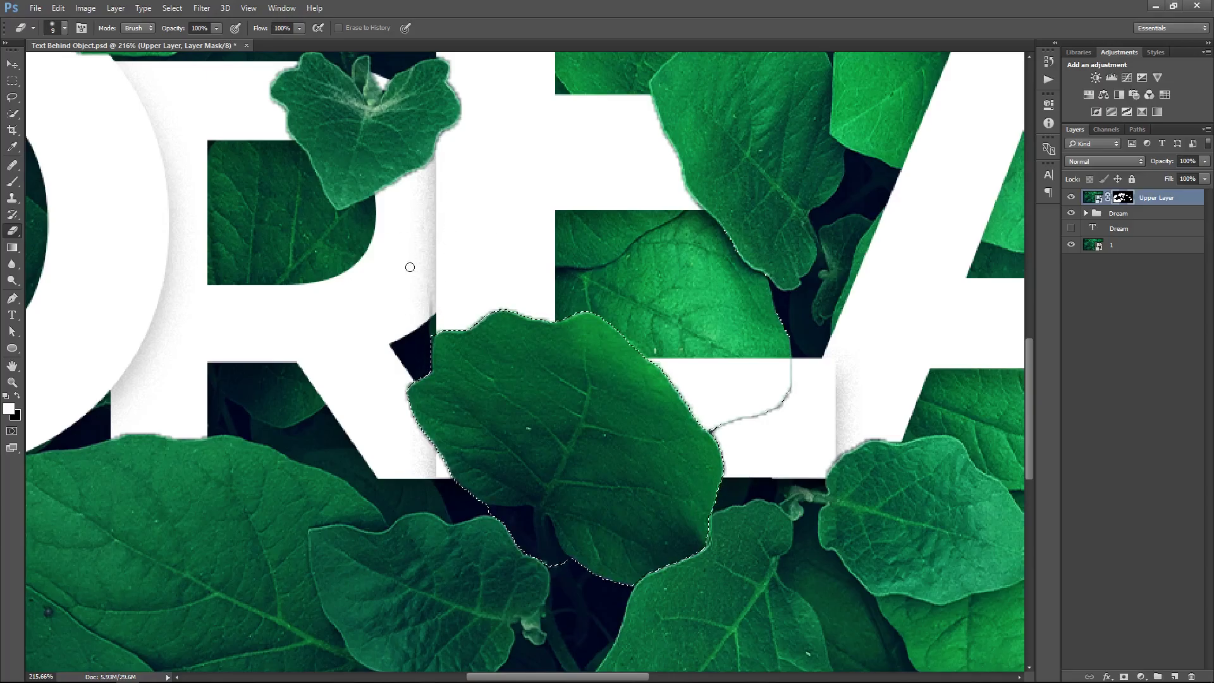
mouse_move(430, 298)
left_mouse_down()
mouse_move(433, 318)
mouse_move(433, 250)
left_mouse_up()
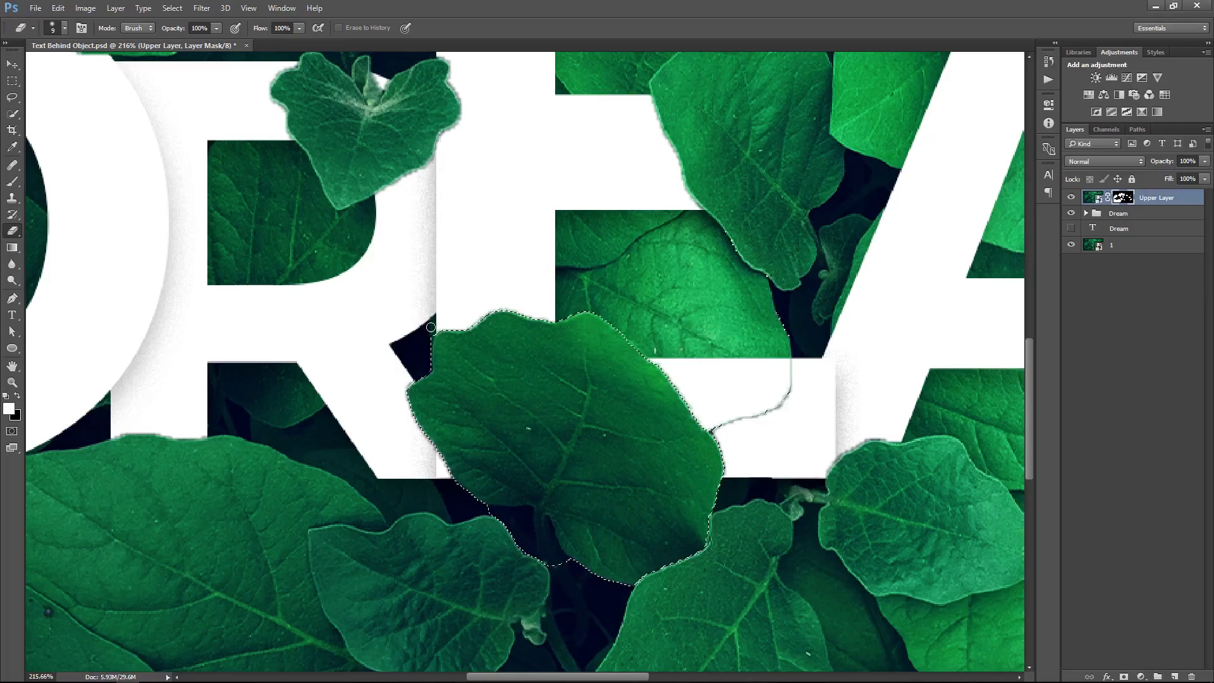
key("ctrl+d")
right_click(452, 202, "ctrl")
left_click(475, 208)
Paint black on the mask with the Brush at 100% opacity over the stray leaf outline beside the E's bottom bar.
key("v")
key("z")
right_click(438, 318)
left_click(469, 327)
left_click_drag(481, 435, 474, 439)
left_click_drag(603, 502, 643, 528)
key("v")
key("e")
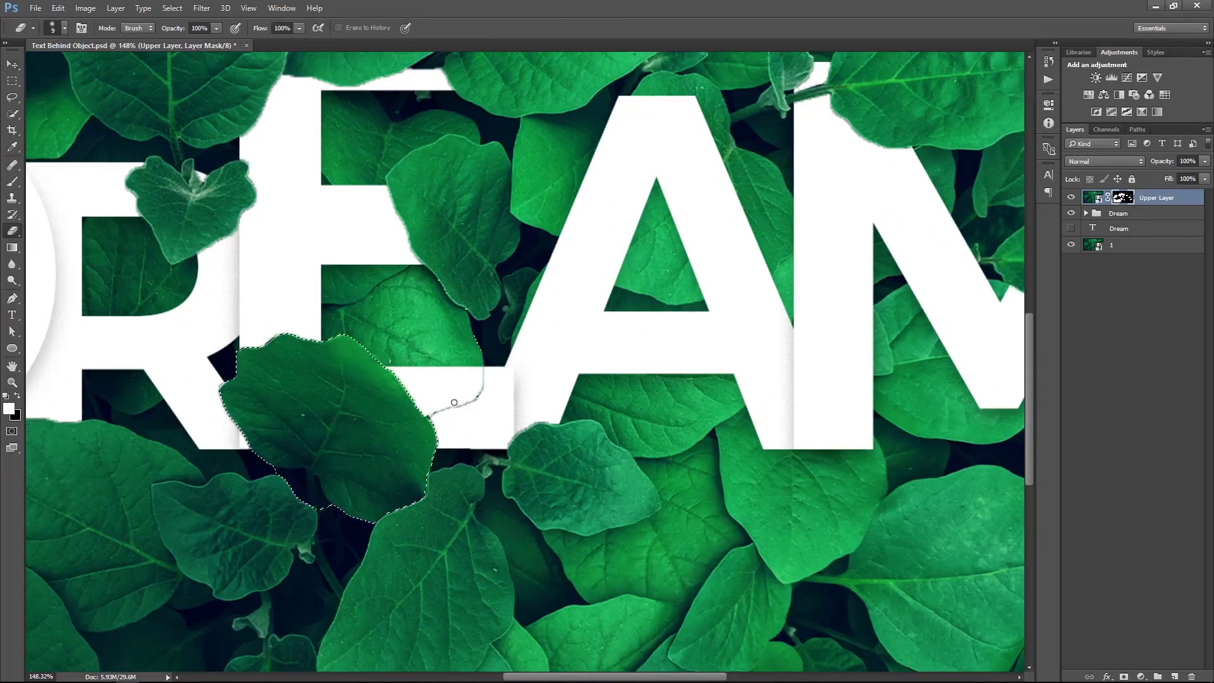
key("b")
key("x")
left_click(265, 29)
left_click_drag(273, 41, 295, 43)
mouse_move(480, 382)
left_mouse_down()
mouse_move(480, 401)
mouse_move(463, 401)
mouse_move(480, 402)
left_mouse_up()
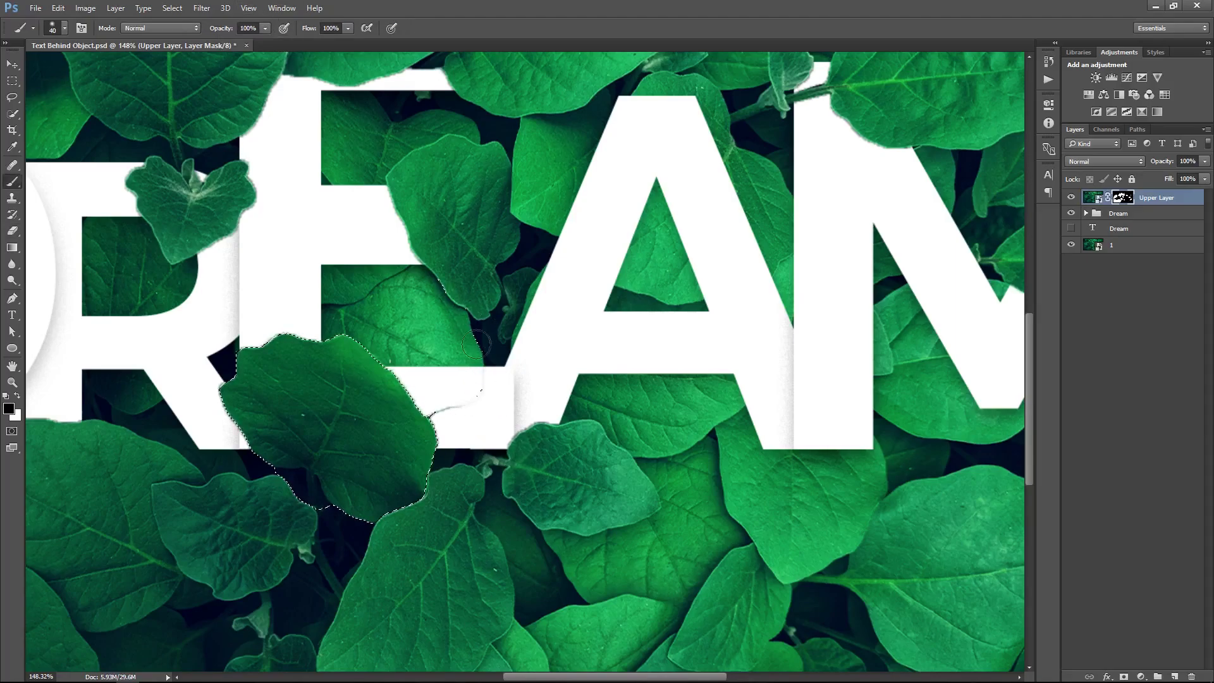
Reduce the brush size for the remaining outline cleanup on the E's bottom bar and clear the selection.
key("bracketleft")
key("bracketleft")
key("bracketleft")
key("bracketleft")
key("bracketleft")
key("bracketleft")
key("bracketleft")
key("bracketright")
key("bracketright")
key("ctrl+d")
right_click(325, 277)
left_click(341, 283)
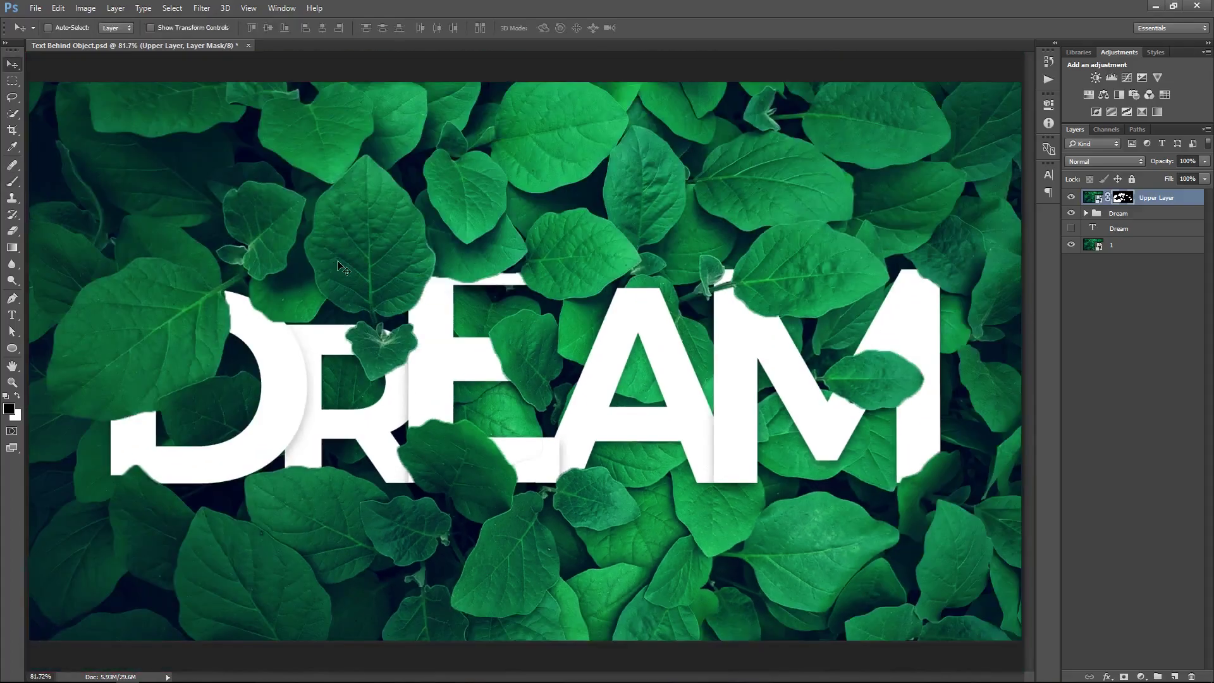
Feather Upper Layer's mask by 1 px.
double_click(1124, 200)
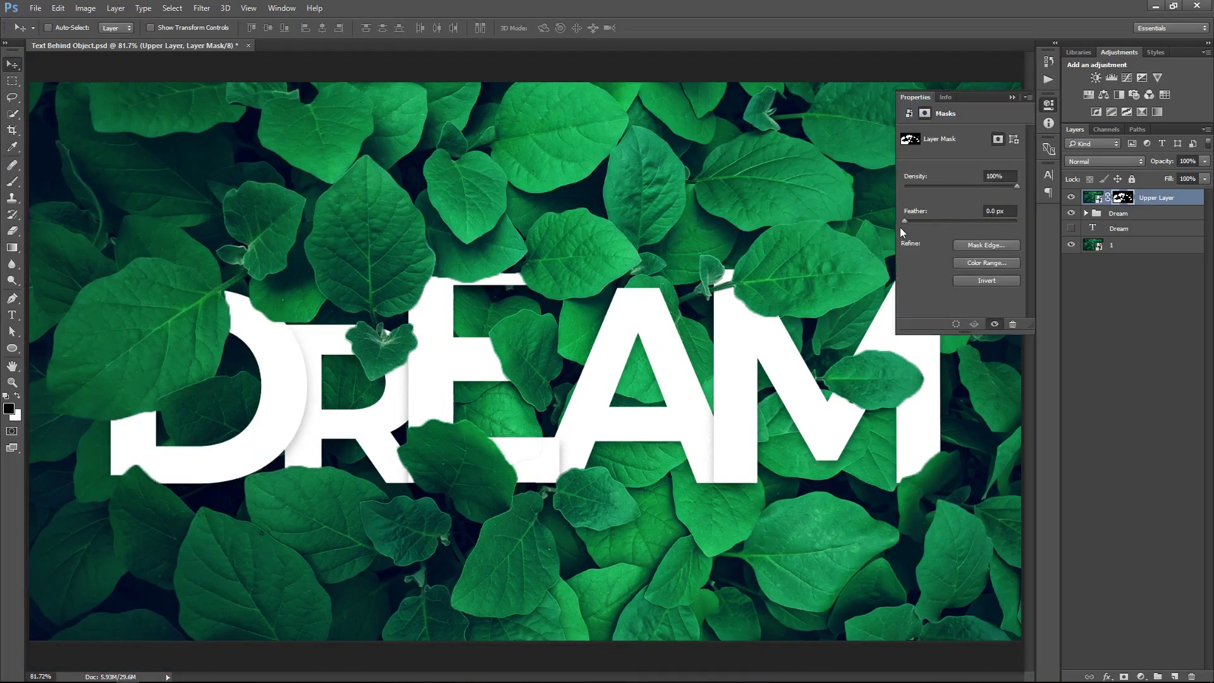
left_click_drag(912, 222, 954, 209)
type("1")
Add a Multiply drop shadow to Upper Layer with 42% opacity, 21 px distance and 20 px size.
double_click(1158, 200)
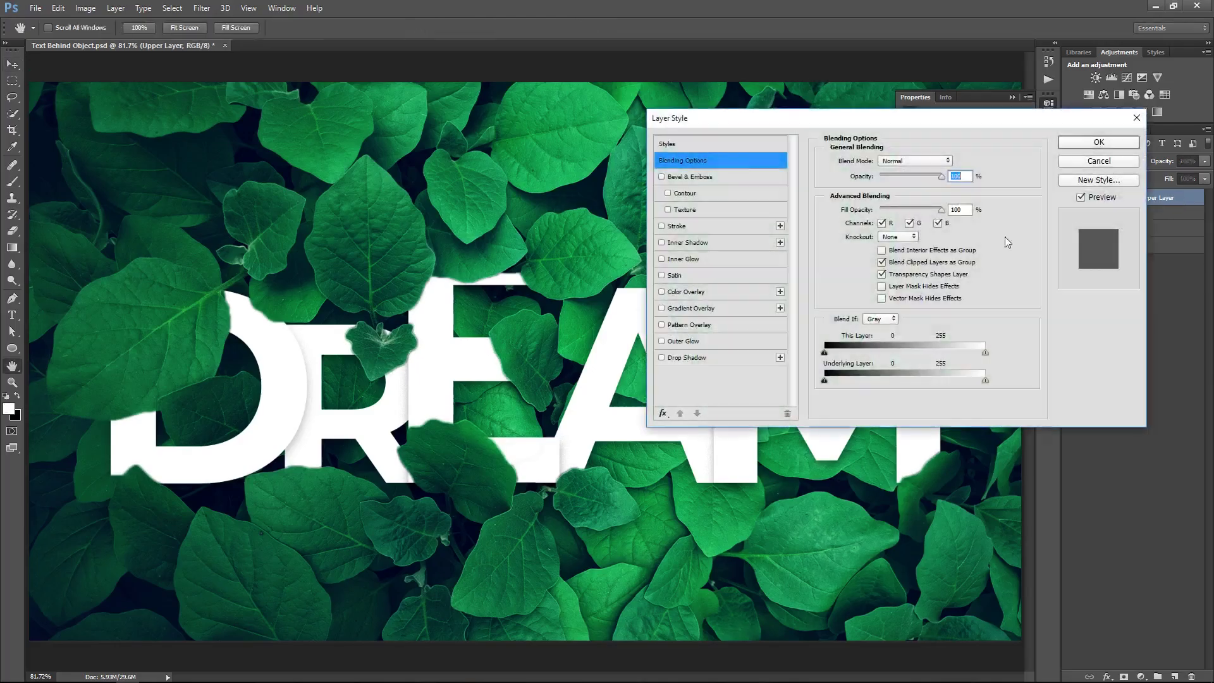
left_click(684, 357)
left_click_drag(954, 177, 923, 176)
left_click_drag(875, 217, 882, 220)
left_click_drag(920, 123, 1084, 140)
left_click_drag(1054, 192, 1061, 194)
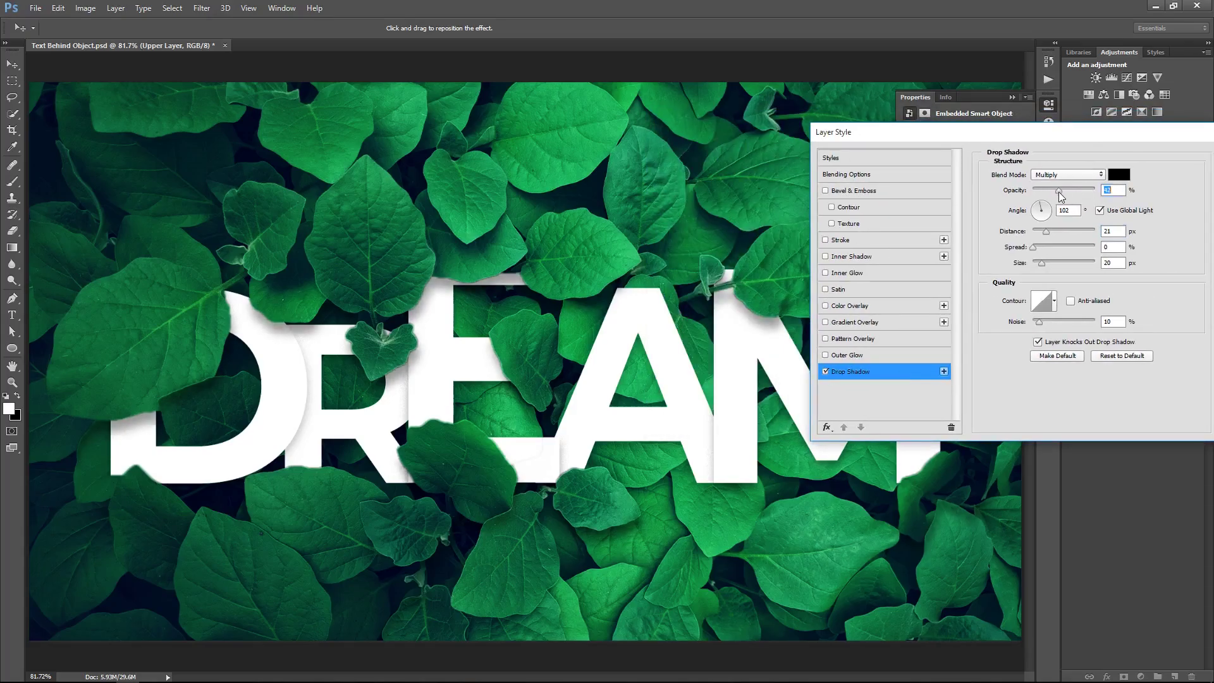
left_click_drag(1100, 135, 948, 102)
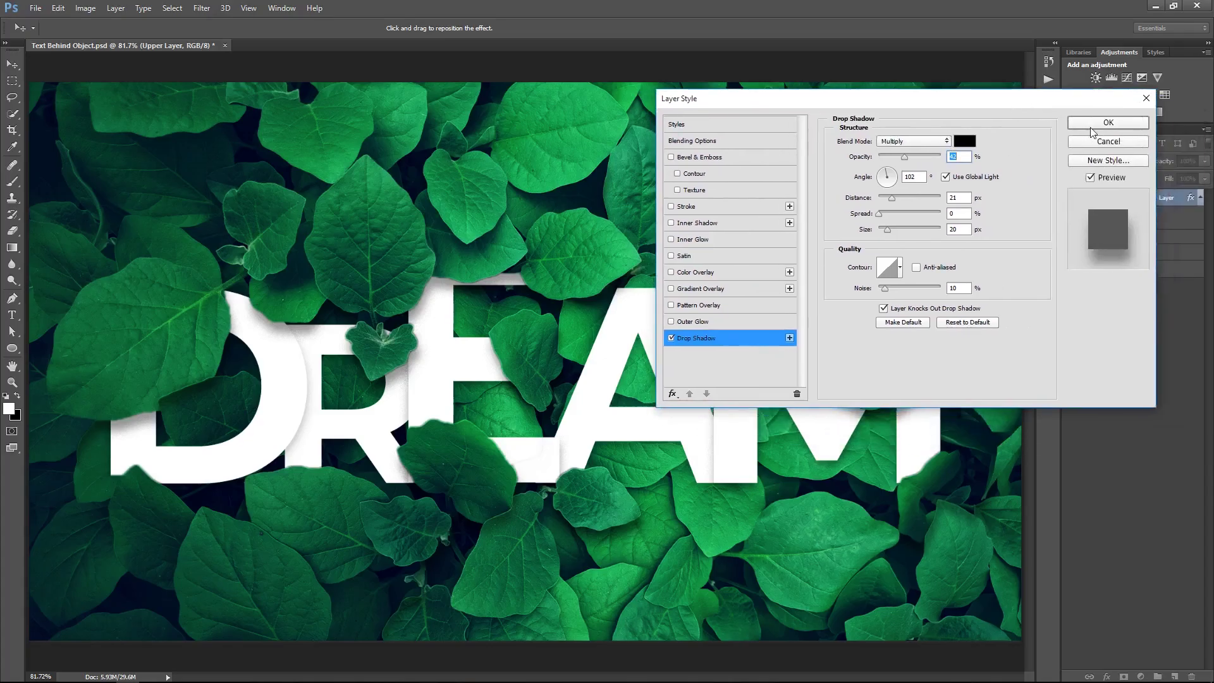
left_click(1108, 123)
Try to refine Upper Layer's mask with a 0.1 px radius and an inward edge shift, and undo the refinement.
right_click(1123, 200)
left_click(1123, 198)
right_click(1123, 200)
left_click(1116, 305)
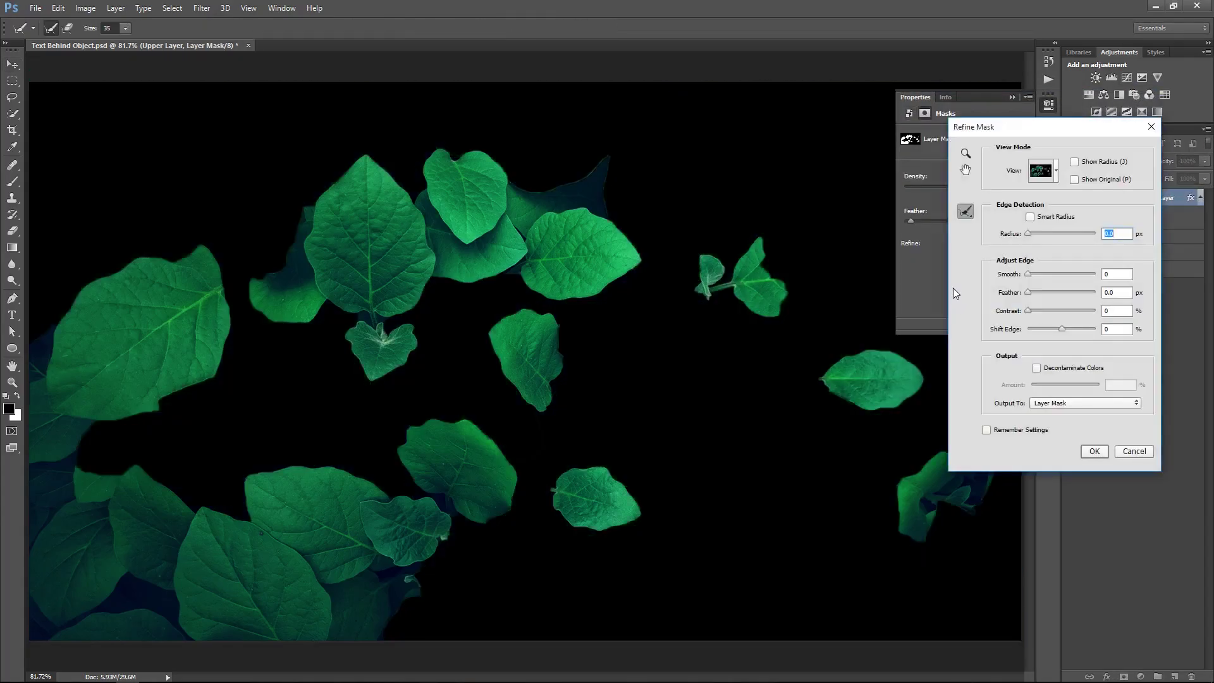
left_click_drag(1057, 331, 1048, 332)
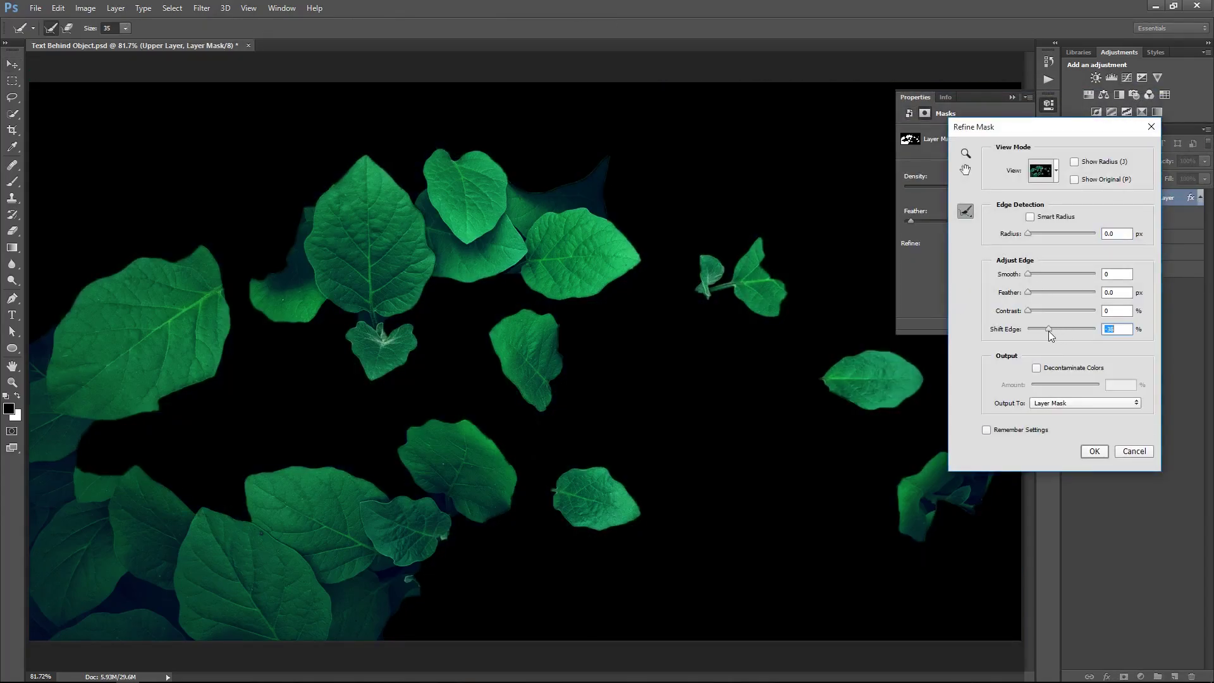
left_click_drag(1029, 234, 1032, 239)
key("BackSpace")
type("1")
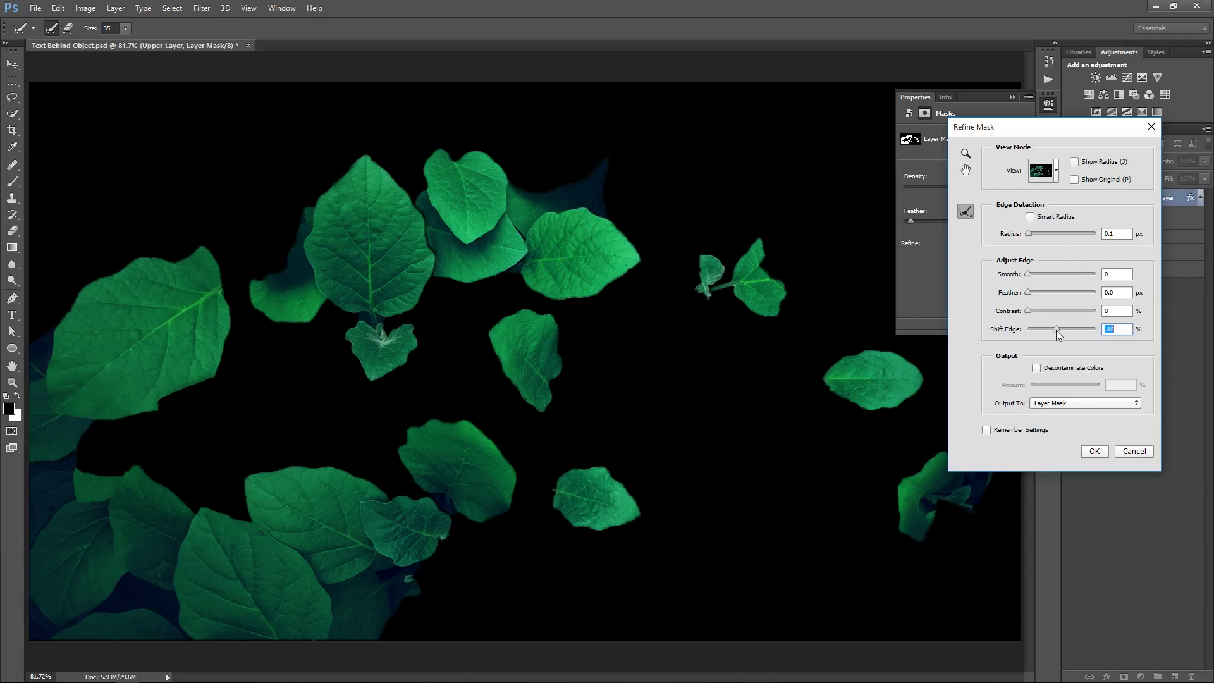
left_click(1093, 450)
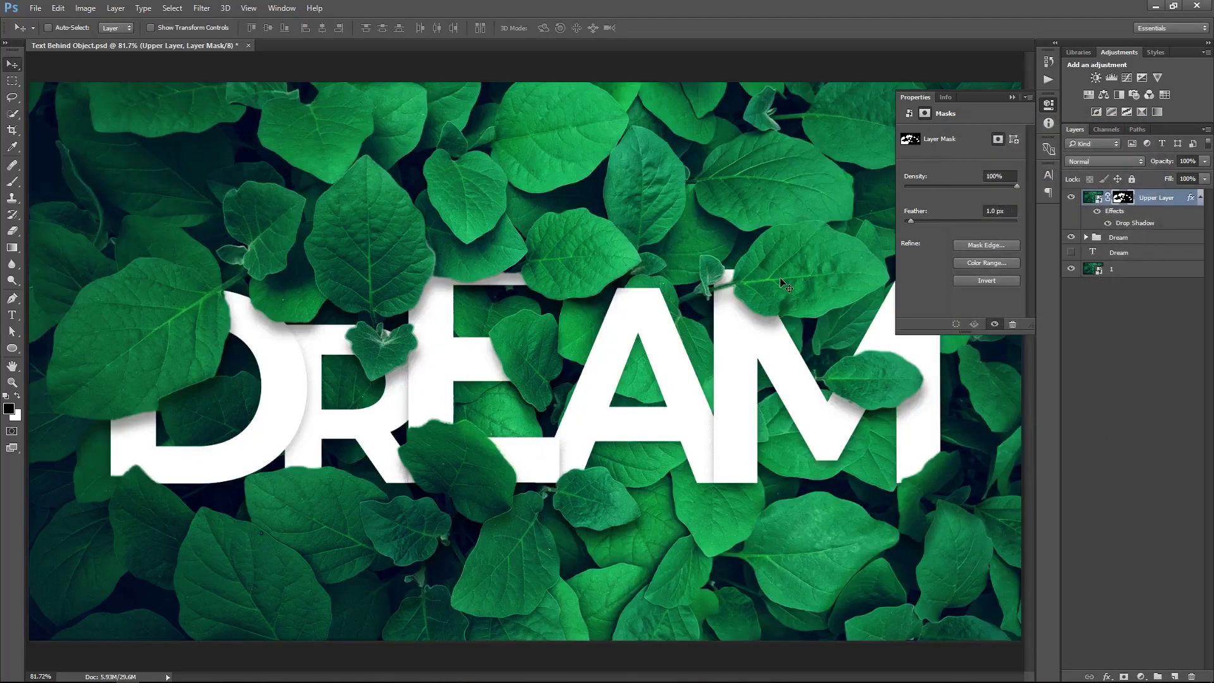
key("ctrl+z")
Refine Upper Layer's mask with a 0 px radius and a Shift Edge of about -23%.
right_click(1128, 202)
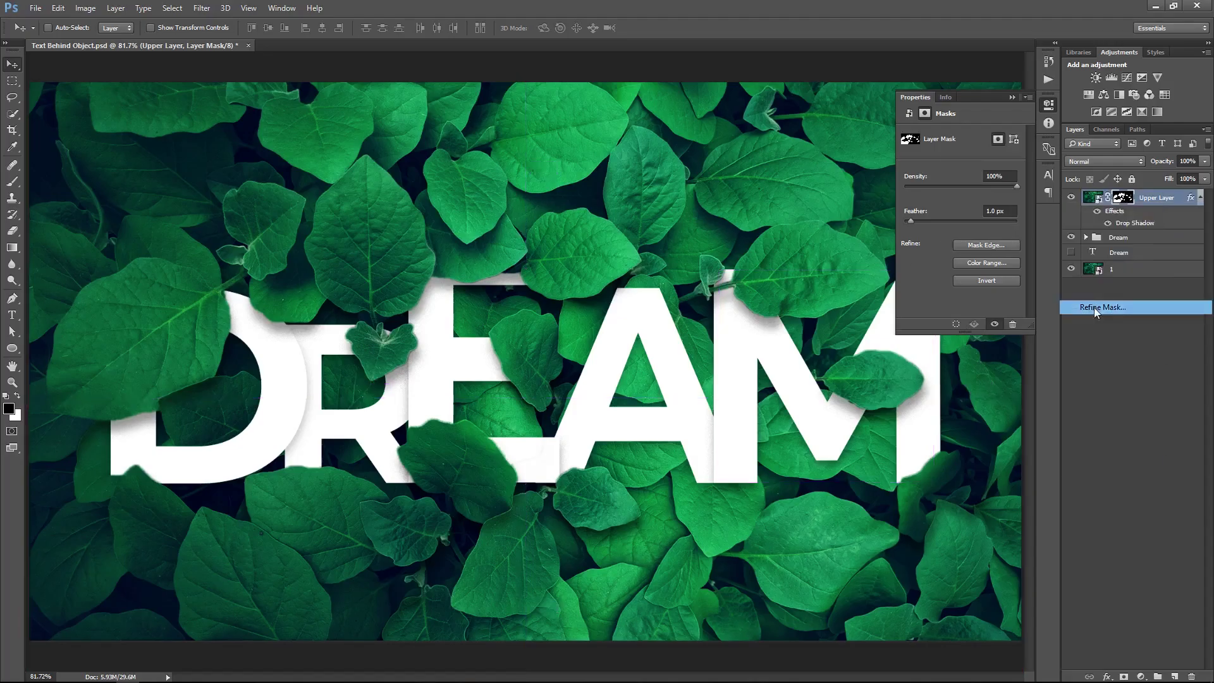
left_click(1098, 307)
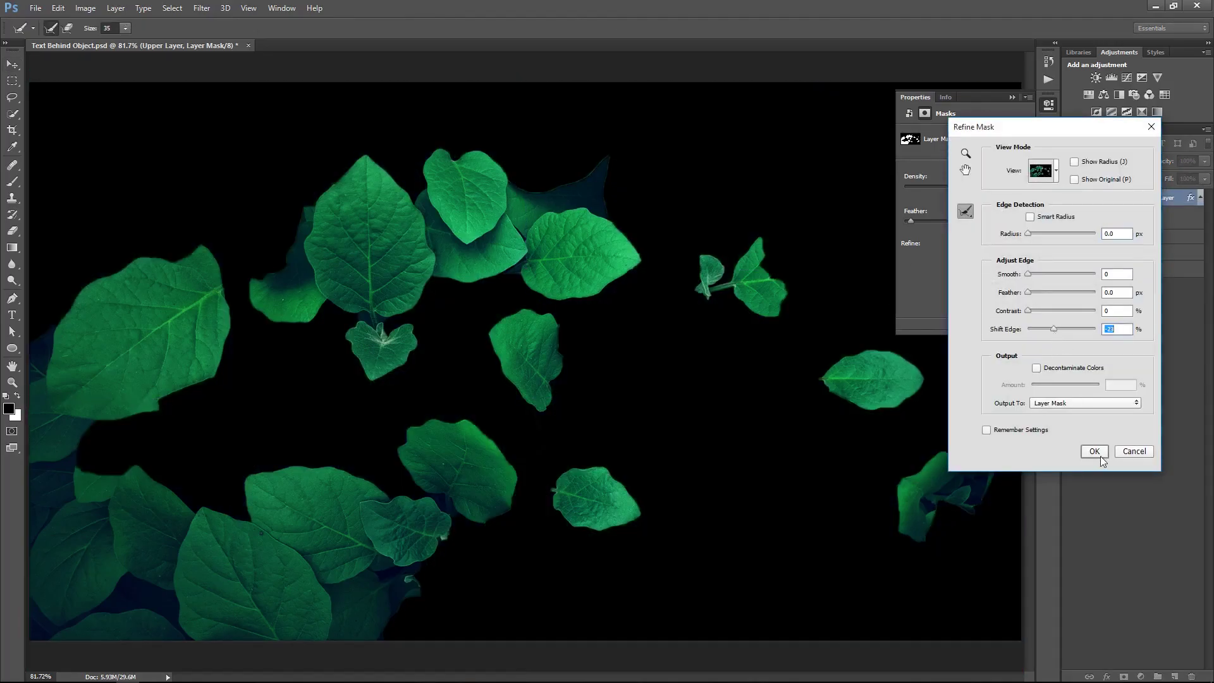
left_click_drag(1039, 312, 1035, 275)
left_click(1094, 451)
key("ctrl")
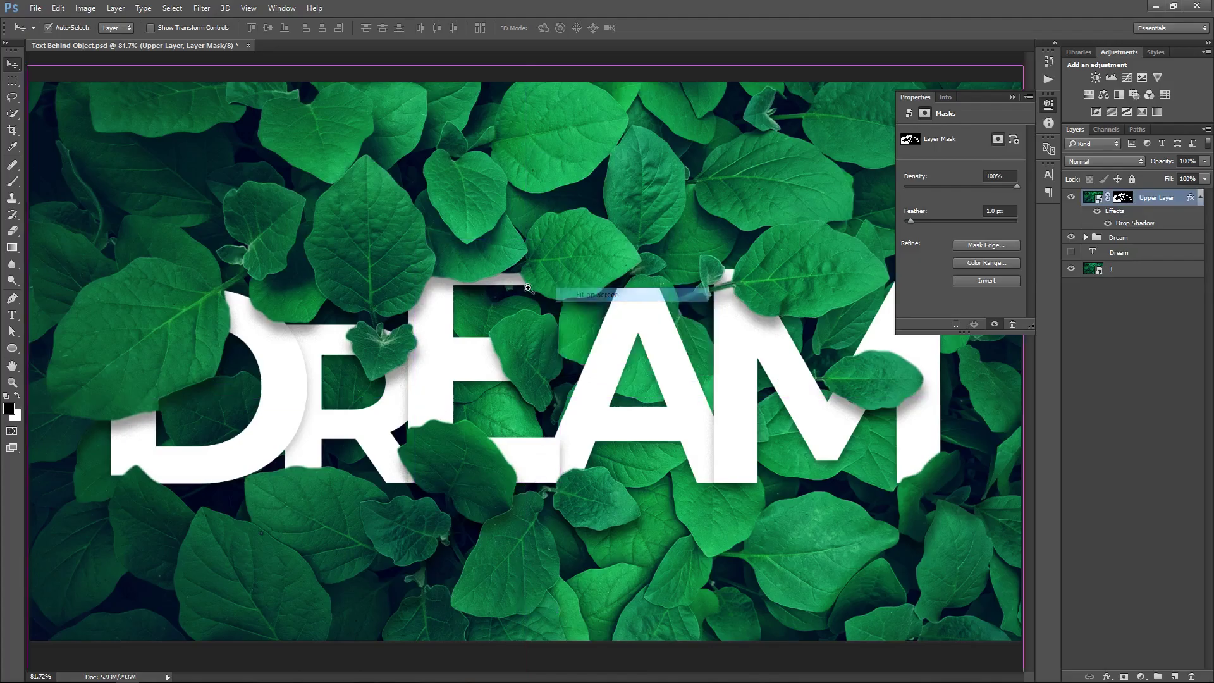
On Upper Layer's drop shadow, disable Use Global Light, set the opacity to 40% and angle the light from the upper right.
left_click(1012, 97)
double_click(1160, 225)
left_click_drag(887, 177, 884, 169)
left_click(946, 178)
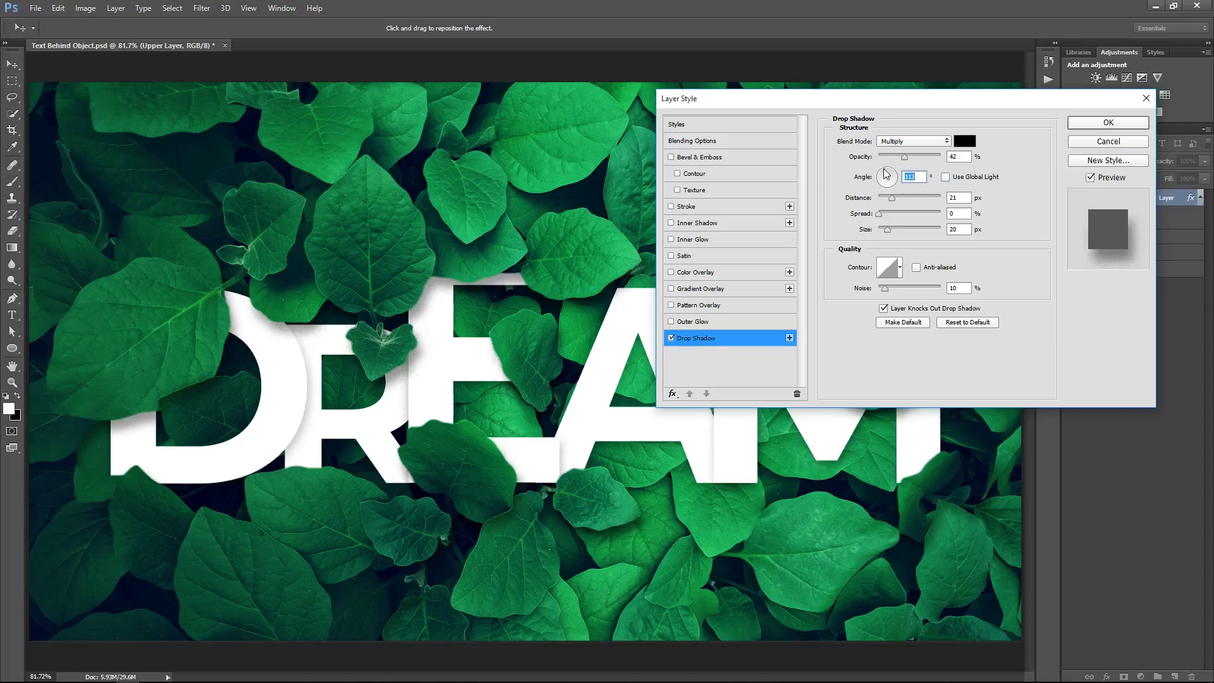
type("30")
type("40")
key("BackSpace")
key("BackSpace")
key("BackSpace")
key("BackSpace")
type("40")
left_click_drag(883, 183, 895, 171)
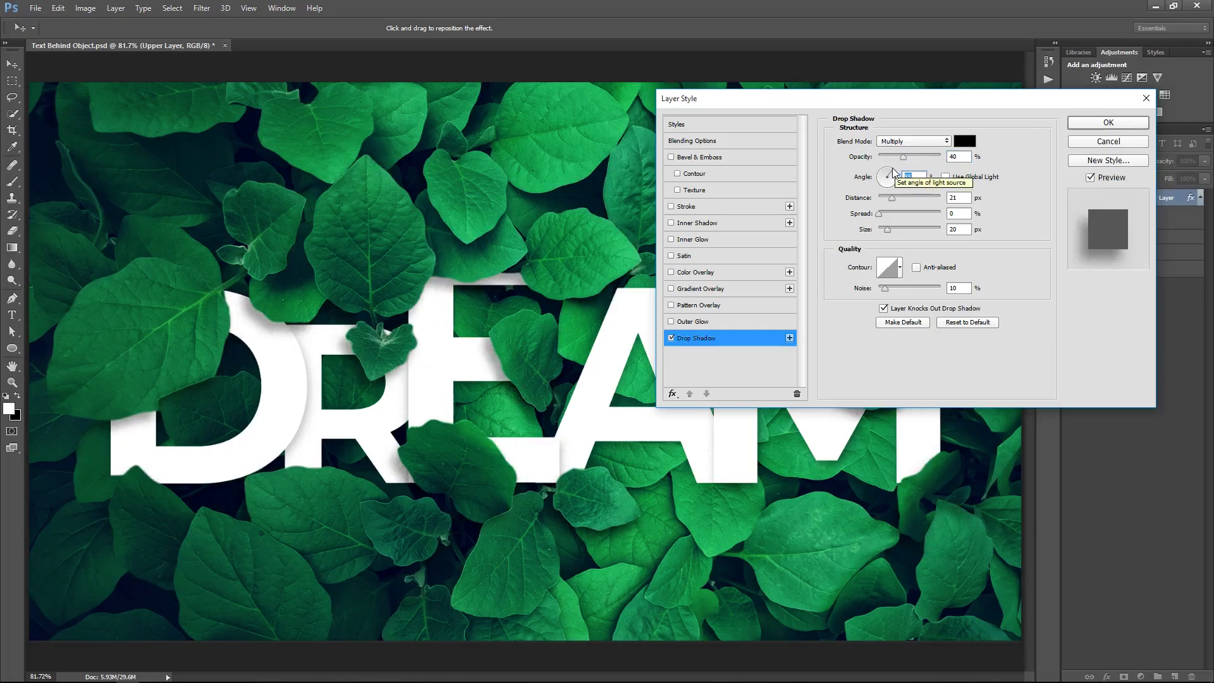
left_click(1087, 126)
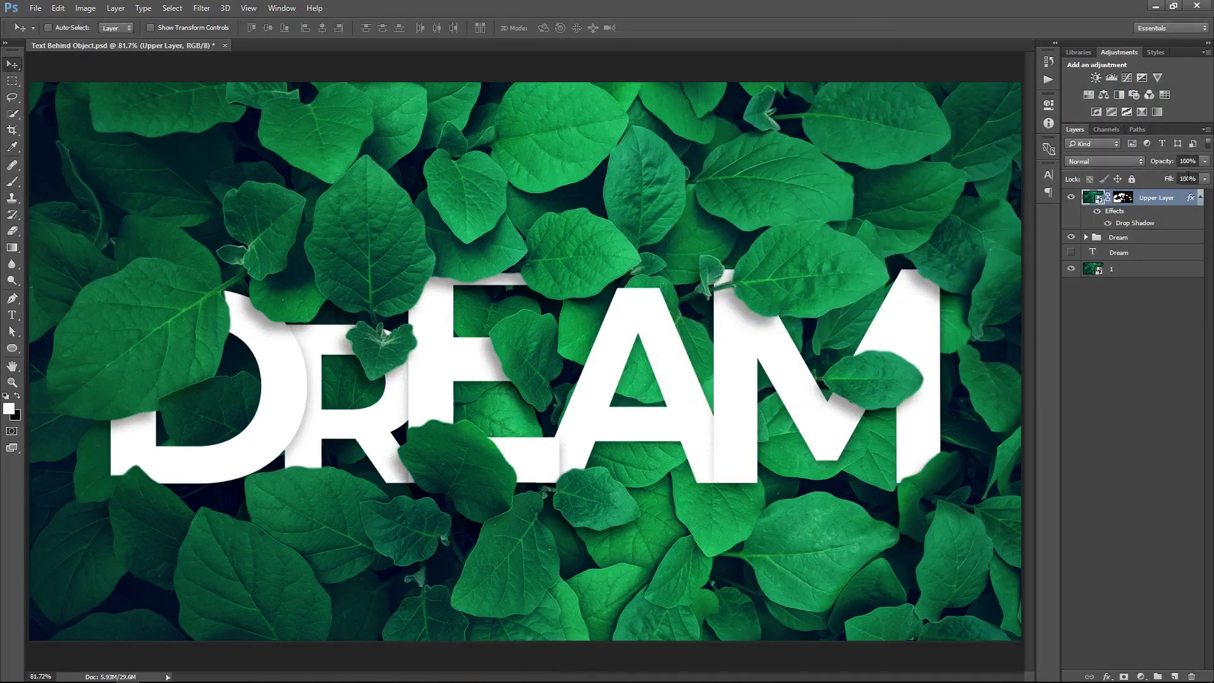
Stamp the visible layers and apply Camera Raw: Contrast +7, Highlights +4, Shadows -15, Whites +9, Blacks -3, Clarity +9, Vibrance +4.
key("ctrl+shift+alt+e")
left_click(201, 7)
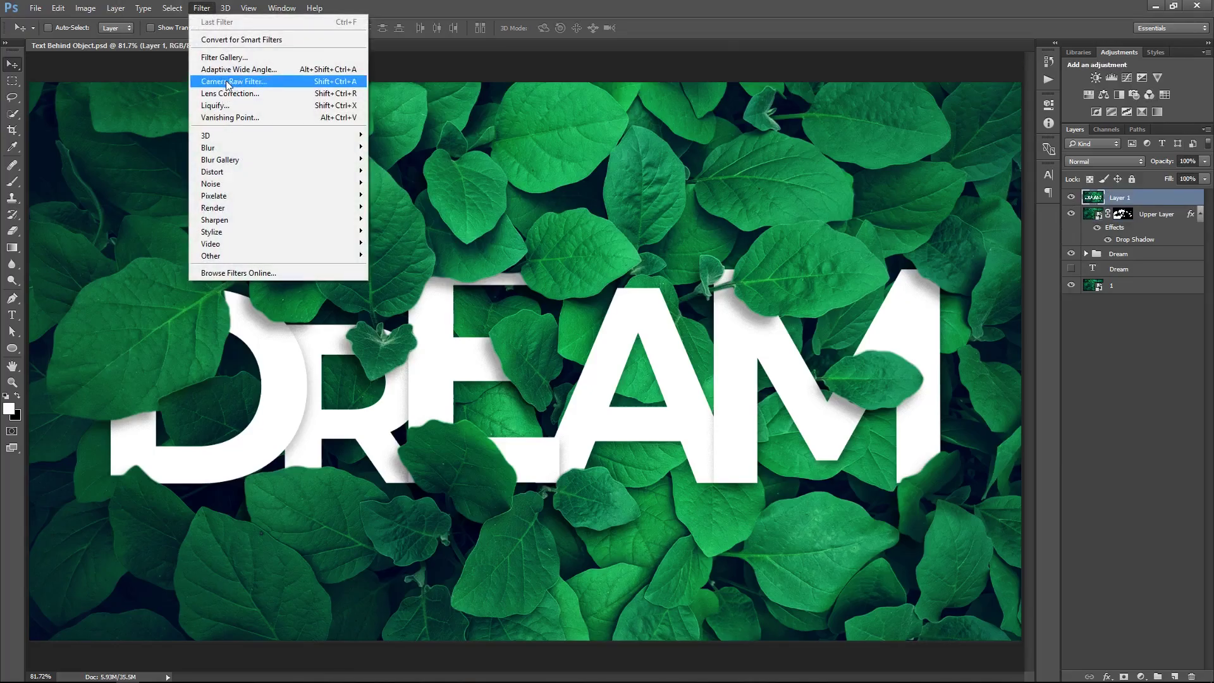
left_click(227, 82)
left_click_drag(1119, 259, 1124, 318)
left_click(1119, 279)
double_click(1147, 280)
left_click_drag(1118, 338, 1115, 340)
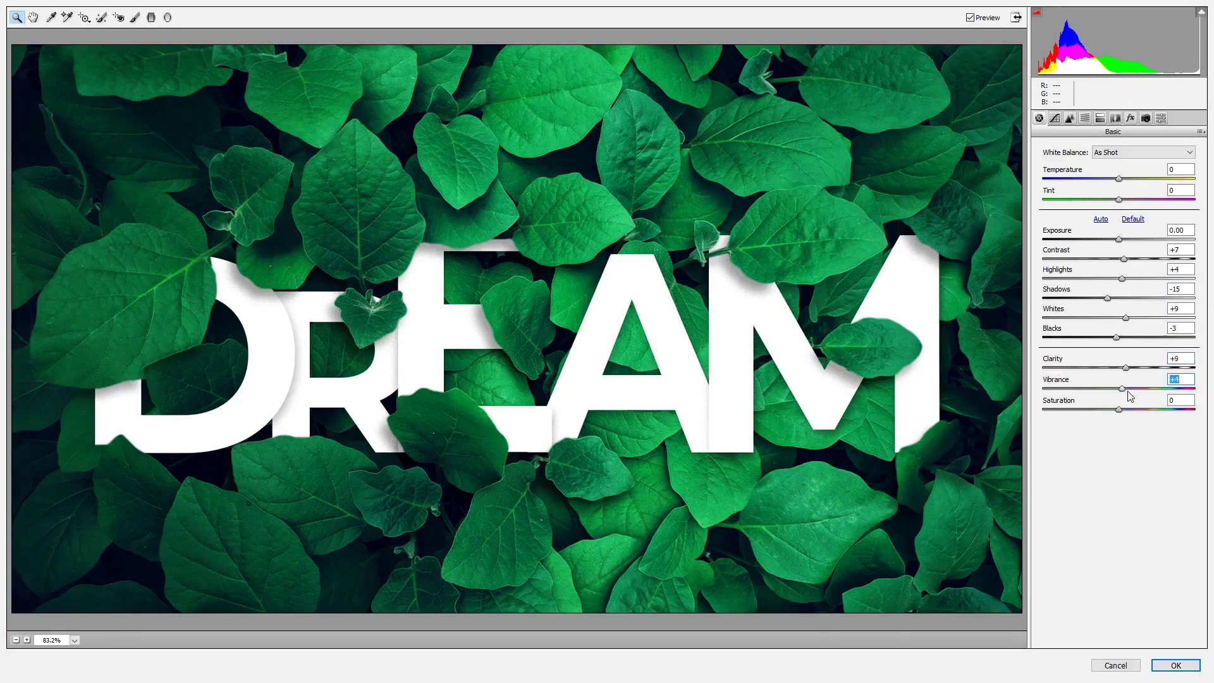
In Camera Raw, set the sharpening amount to 32 and luminance noise reduction to 17, and slightly raise one HSL color value.
left_click(1069, 118)
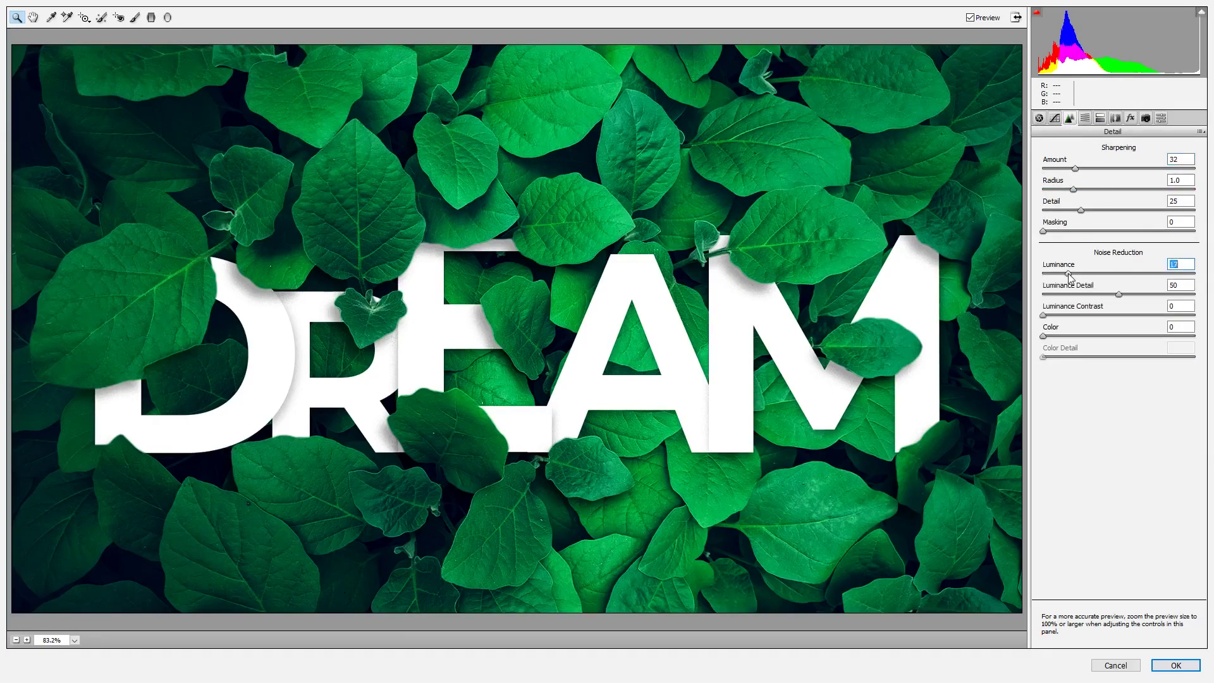
left_click(1085, 119)
mouse_move(1120, 292)
left_mouse_down()
mouse_move(1143, 296)
mouse_move(1144, 276)
mouse_move(1062, 275)
mouse_move(1126, 271)
mouse_move(1126, 292)
left_mouse_up()
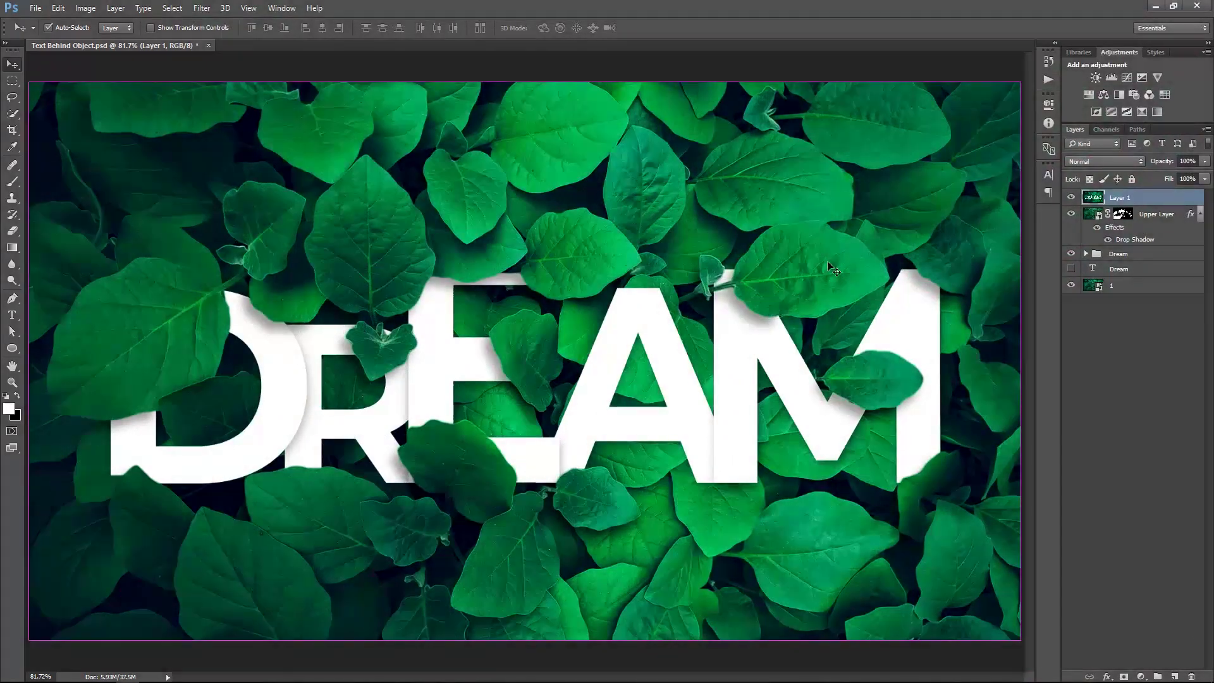
Add a Gradient Map adjustment layer with the Violet, Orange preset, Soft Light blending and 20% opacity.
right_click(689, 238)
left_click(707, 245)
left_click(1140, 674)
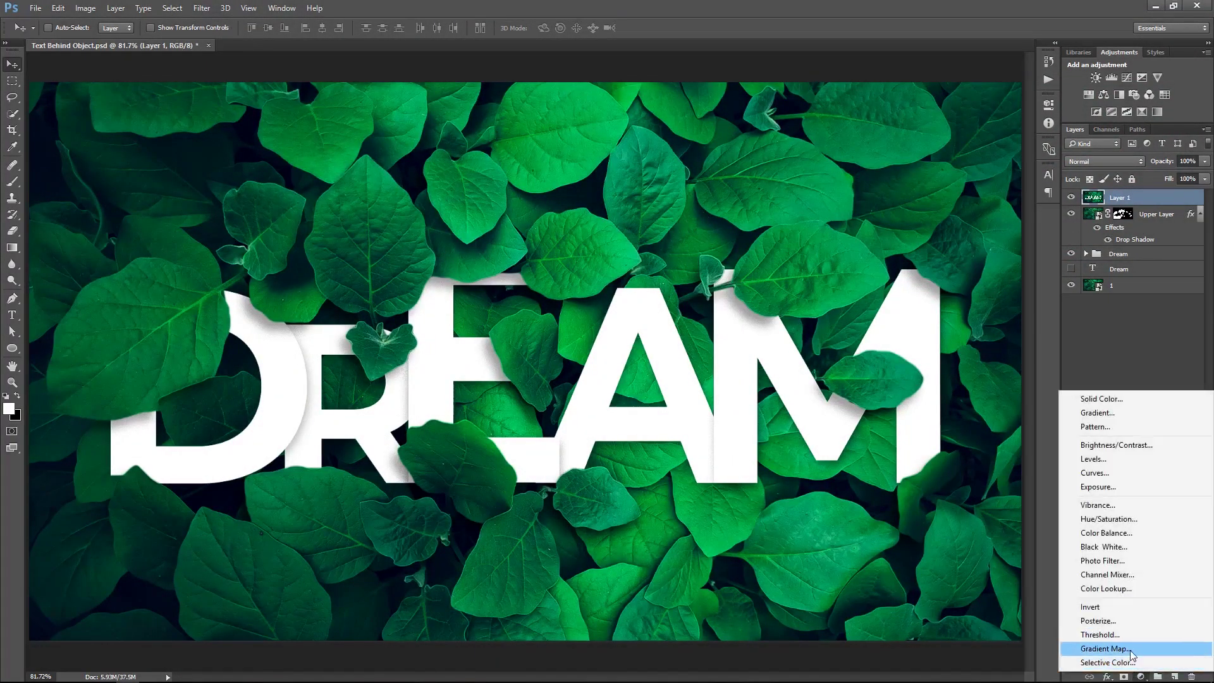
left_click(1128, 649)
left_click(973, 135)
double_click(1035, 136)
left_click(735, 227)
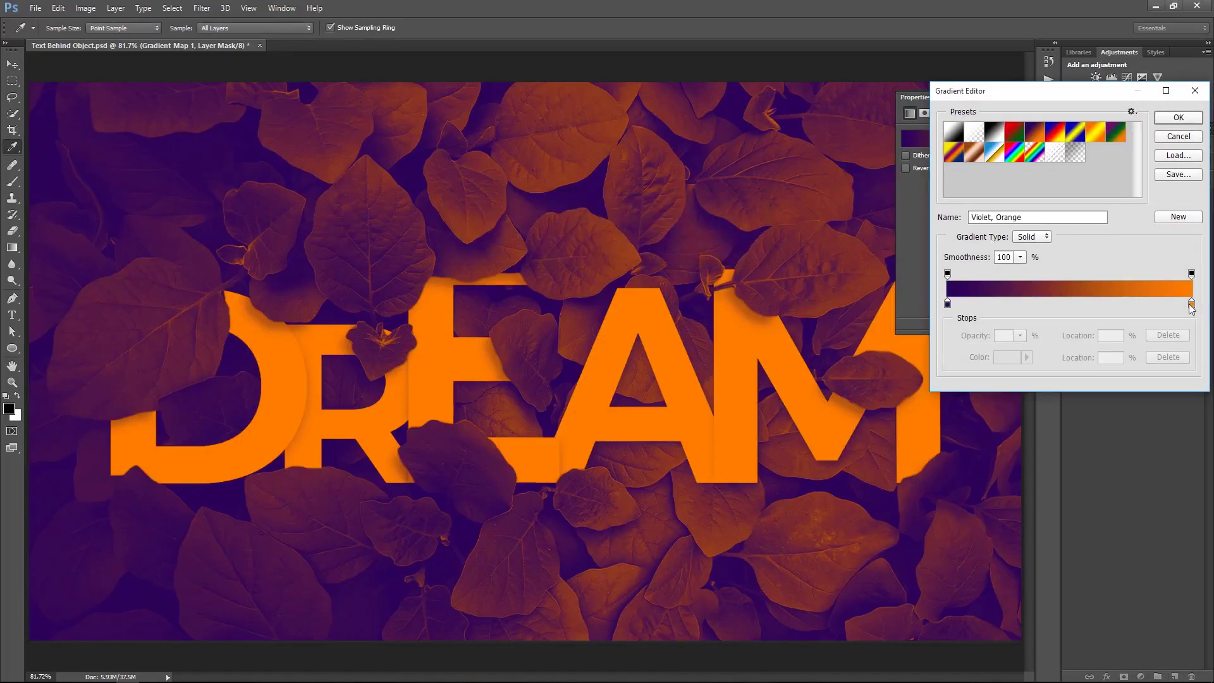
left_click(1177, 120)
left_click(1129, 163)
left_click(1096, 293)
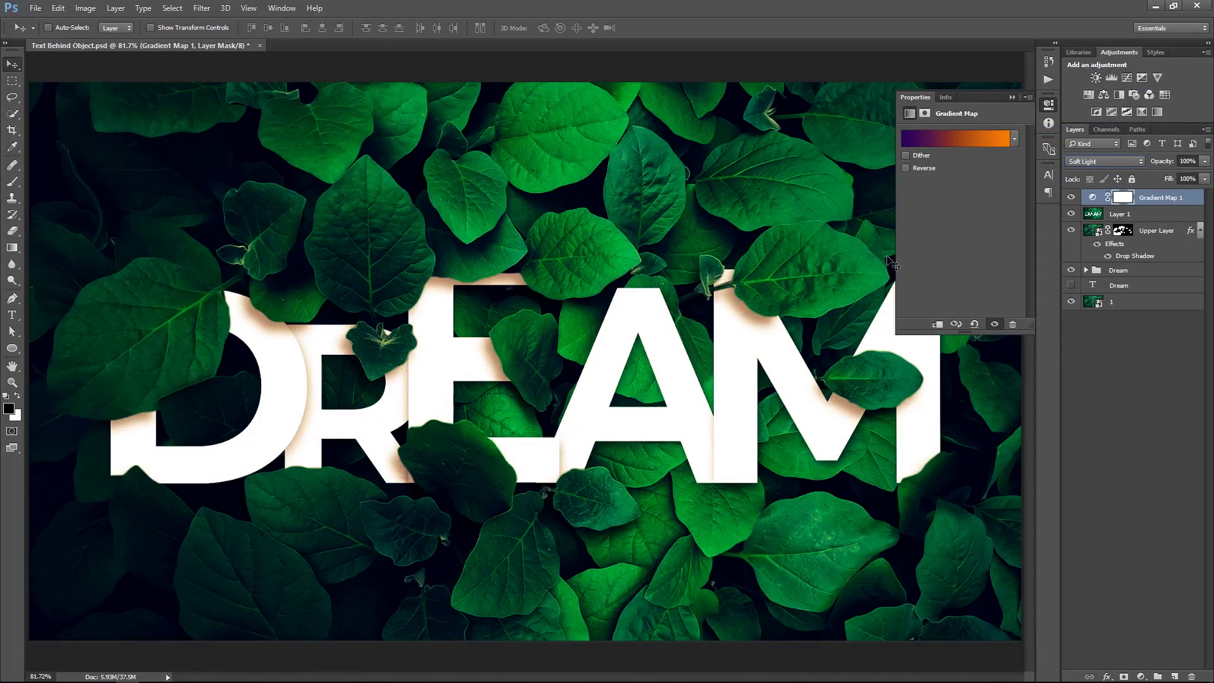
key("2")
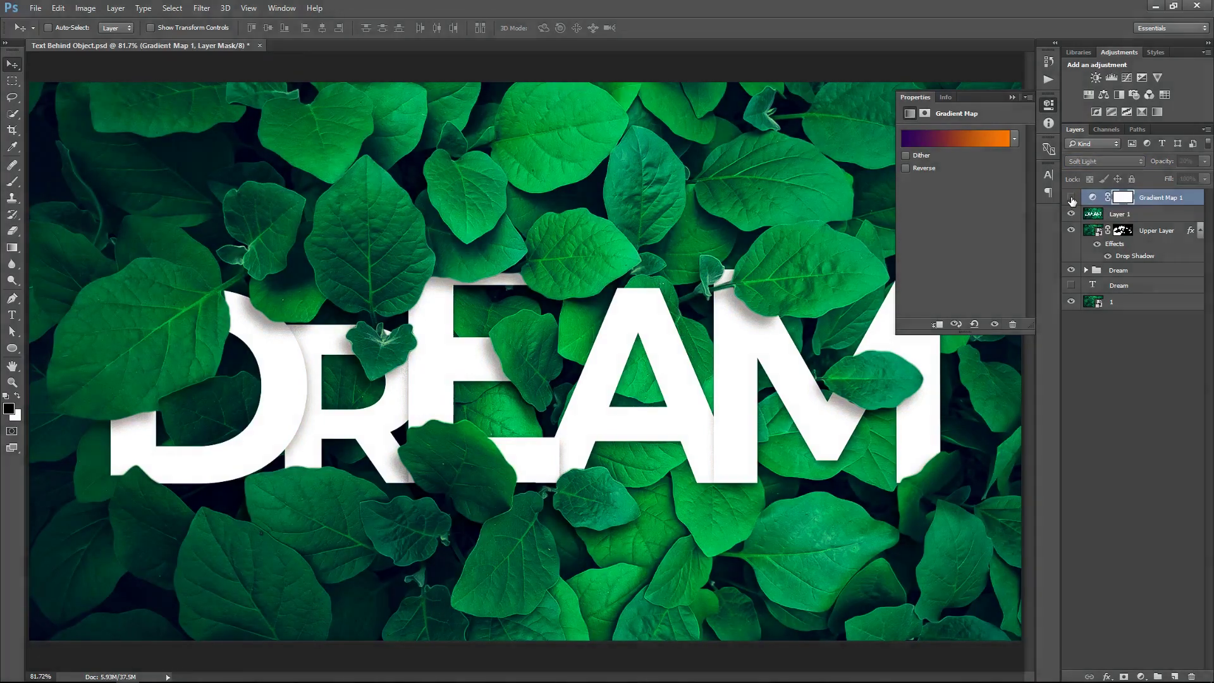
Add a Color Lookup adjustment layer and try the 3Strip.look and 2Strip.look 3DLUT files.
left_click(1141, 675)
left_click(1105, 594)
left_click(985, 136)
left_click(998, 165)
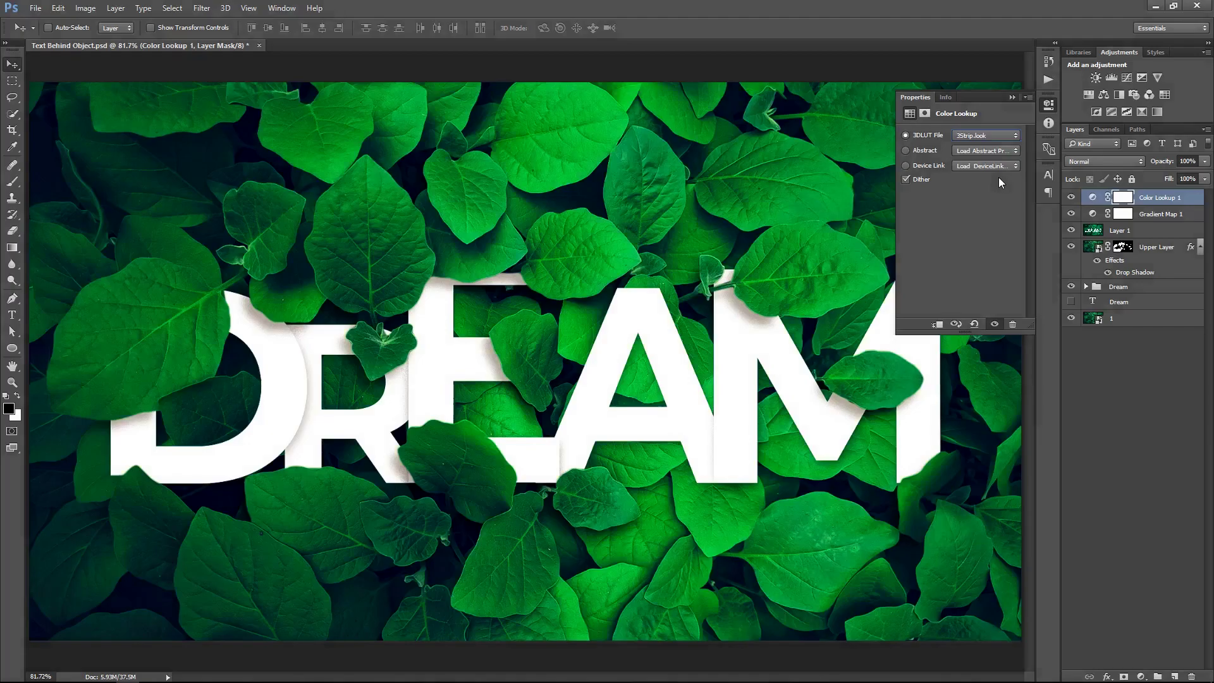
key("Up")
Set the Color Lookup layer's 3DLUT file to NightFromDay.CUBE.
left_click(1012, 96)
right_click(739, 195, "ctrl")
left_click(751, 207)
left_click_drag(750, 250, 734, 252)
left_click(1116, 162)
left_click(1118, 171)
double_click(1106, 196)
left_click(985, 134)
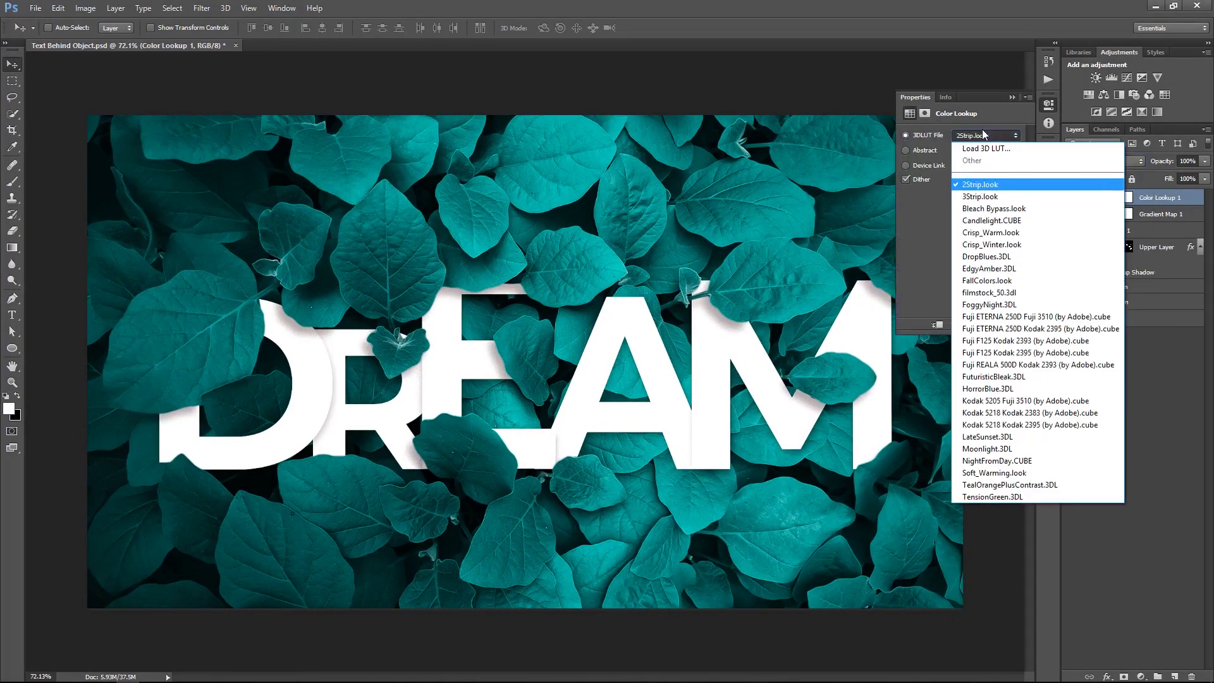
left_click(1018, 460)
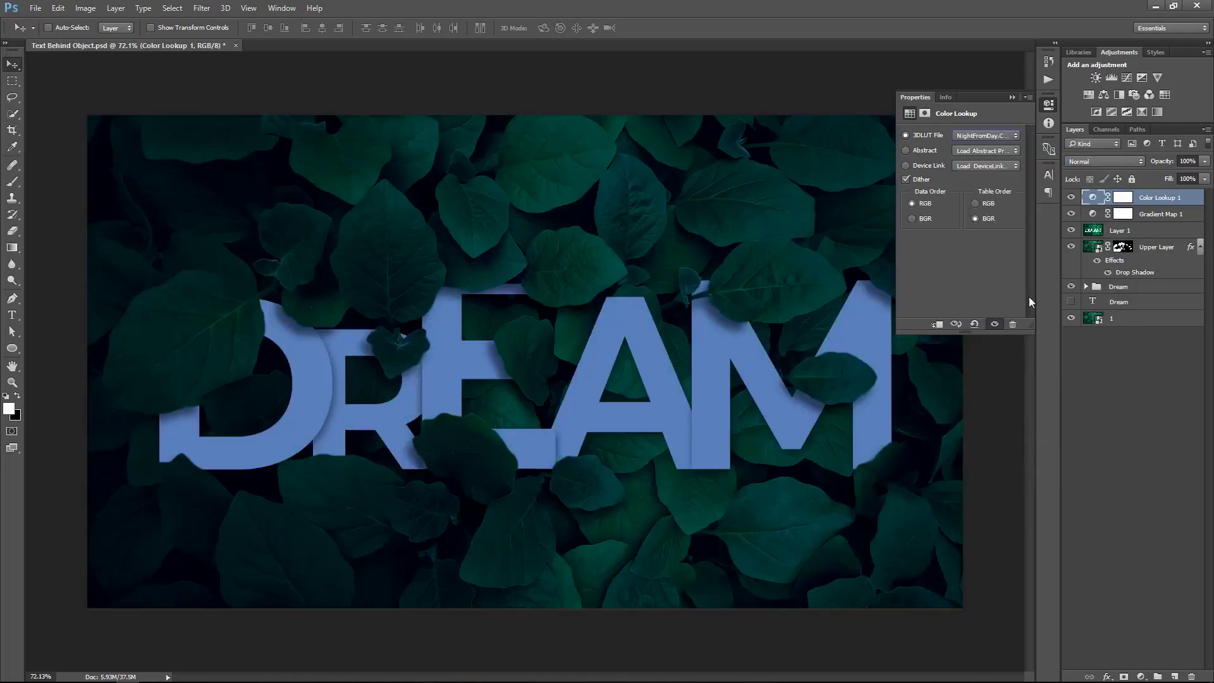
Try a different blend mode on the Color Lookup layer, compare it with the layer hidden, and undo the change.
left_click(1011, 97)
left_click(1104, 162)
left_click(1100, 304)
left_click(1070, 197)
left_click(1069, 198)
left_click(1071, 198)
left_click(1070, 198)
key("ctrl+z")
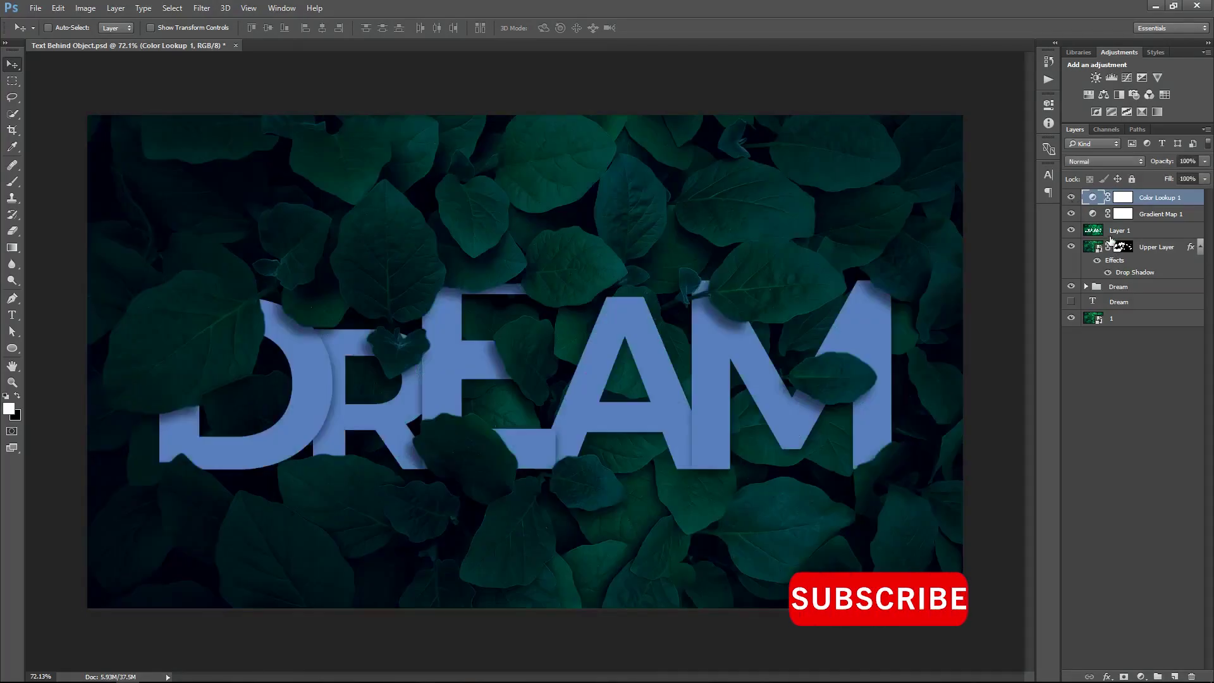
Target the Color Lookup layer's mask with a black Brush at 30% opacity and 1000 px size.
left_click(1124, 198)
key("x")
key("b")
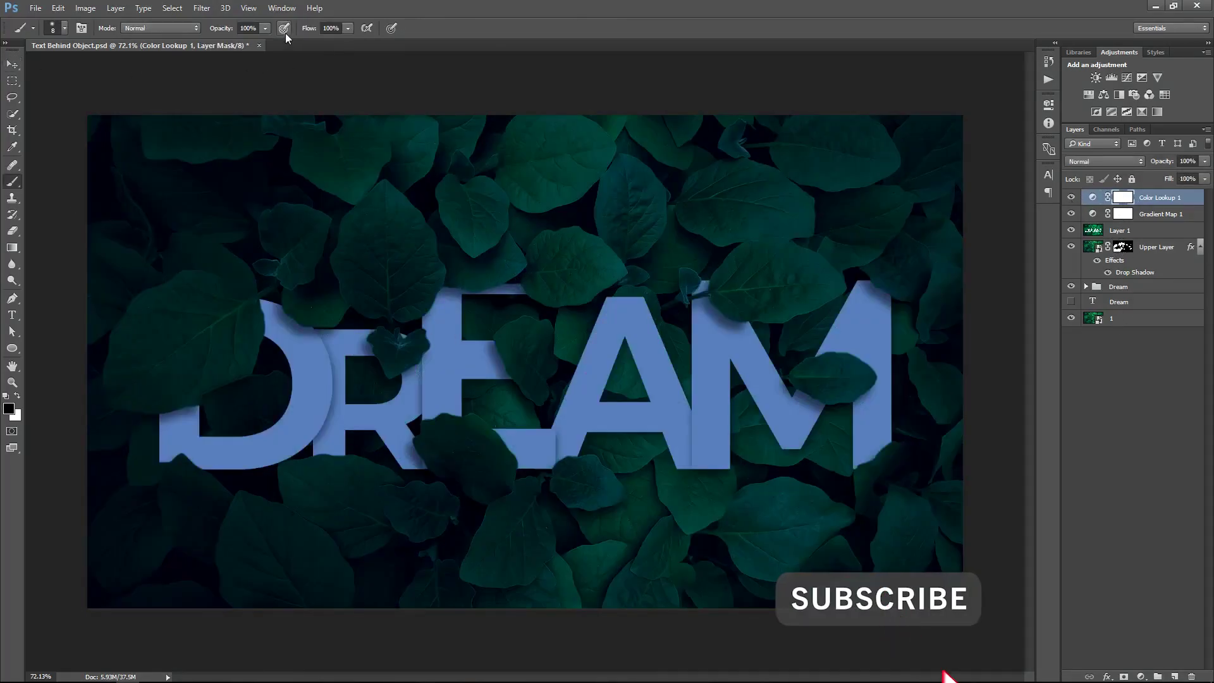
key("v")
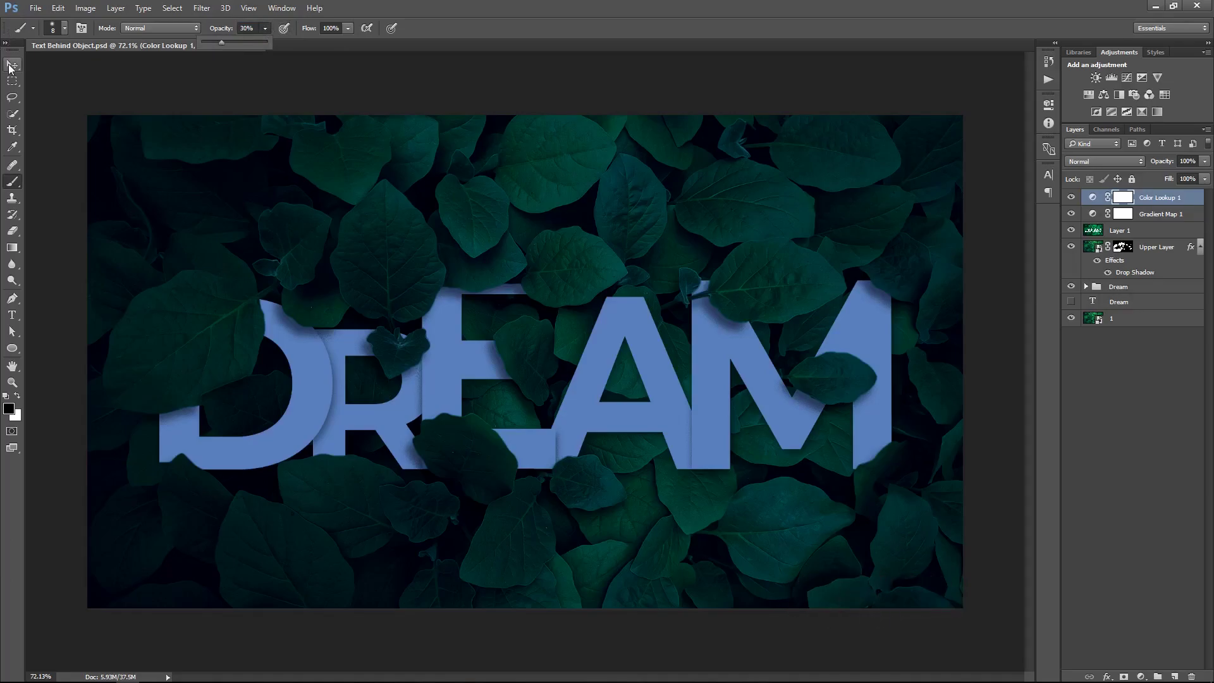
key("b")
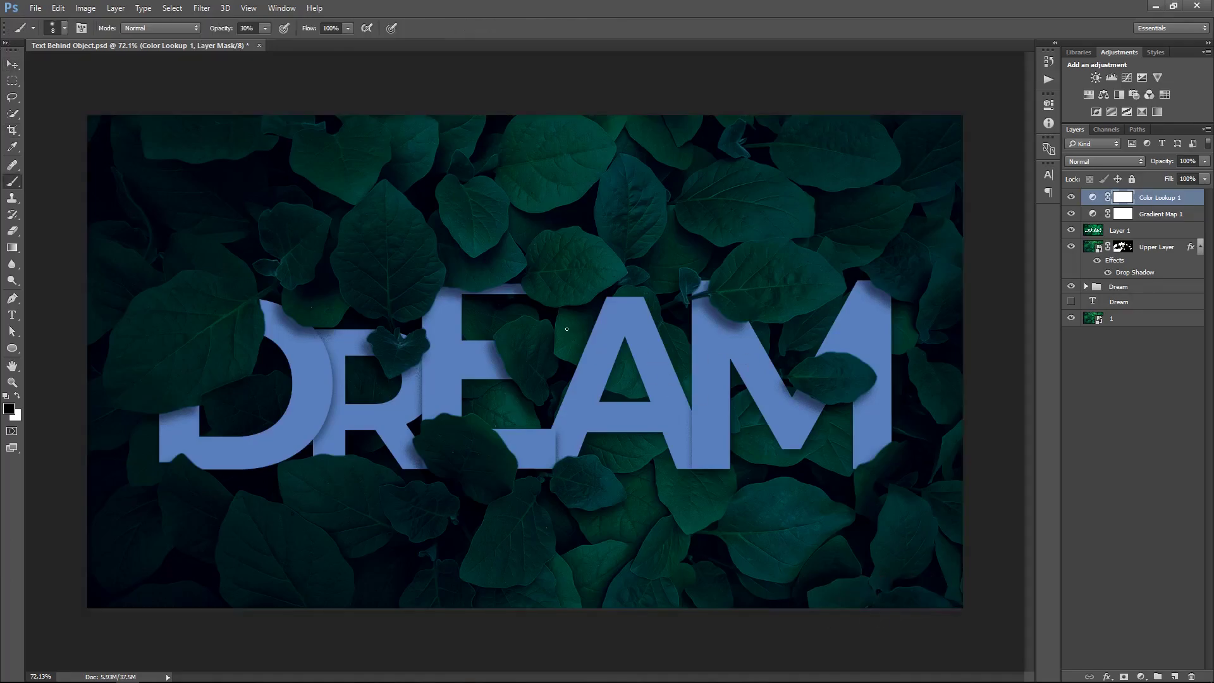
key("bracketright")
key("bracketright")
key("bracketright")
key("bracketright")
key("bracketright")
key("bracketright")
key("bracketright")
key("bracketright")
key("bracketright")
key("bracketright")
key("bracketright")
key("bracketright")
key("bracketright")
key("bracketright")
key("bracketright")
key("bracketright")
key("bracketright")
key("bracketright")
key("bracketright")
key("bracketright")
key("bracketleft")
key("bracketleft")
key("bracketleft")
Dab the black 1000 px brush repeatedly on the mask across the word DREAM to reduce the night grading there.
left_click(794, 358)
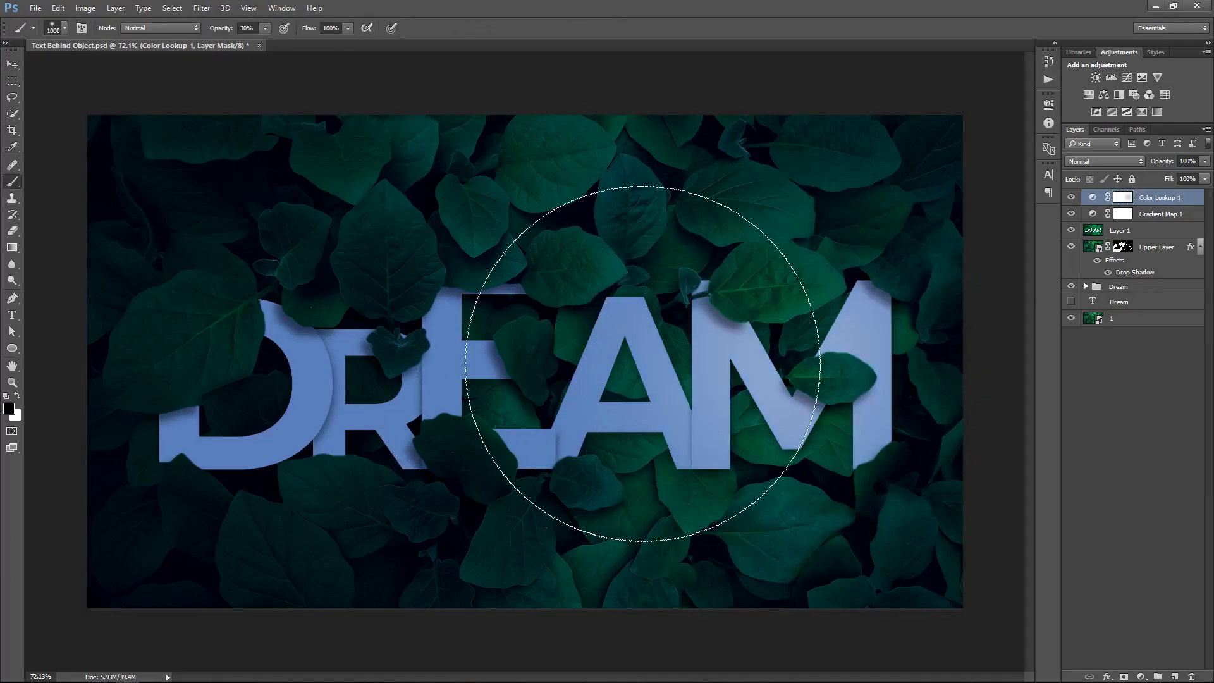
left_click(647, 363)
left_click(481, 367)
left_click(303, 372)
left_click(260, 373)
left_click(313, 392)
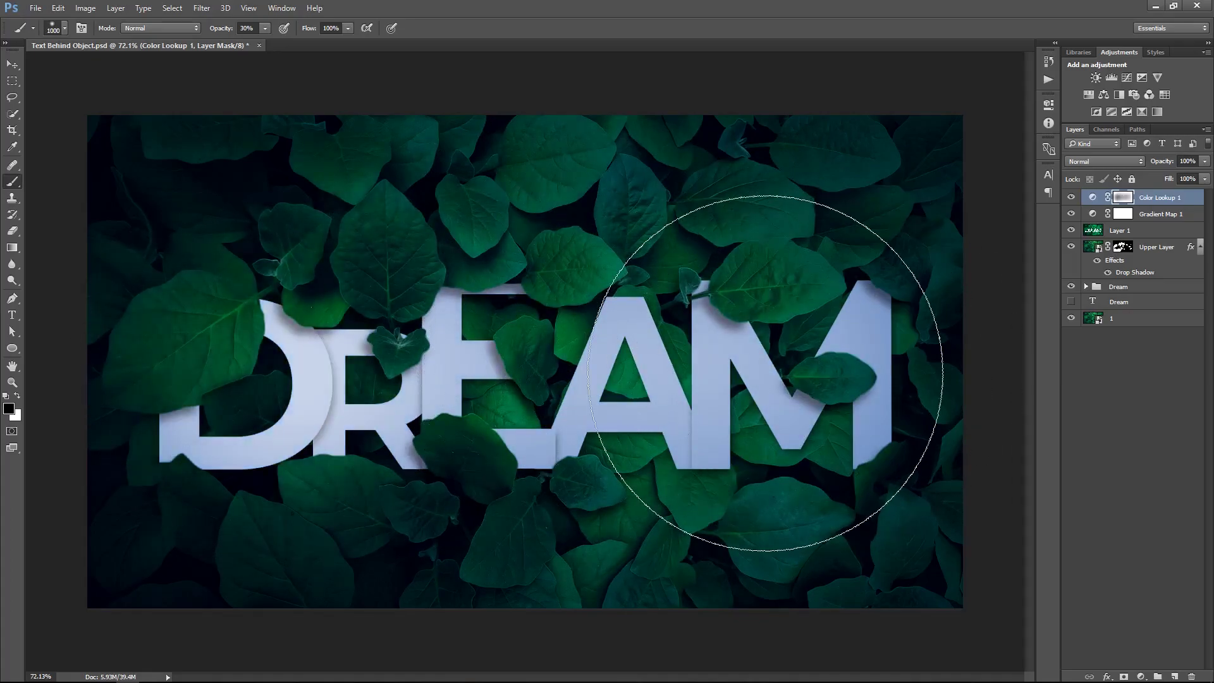
left_click(767, 371)
left_click(569, 372)
left_click(368, 370)
Enlarge the brush to at least 1200 px and add one dab on the mask over the middle of the word.
key("bracketright")
key("bracketright")
key("bracketright")
key("bracketright")
key("bracketright")
key("bracketright")
key("bracketright")
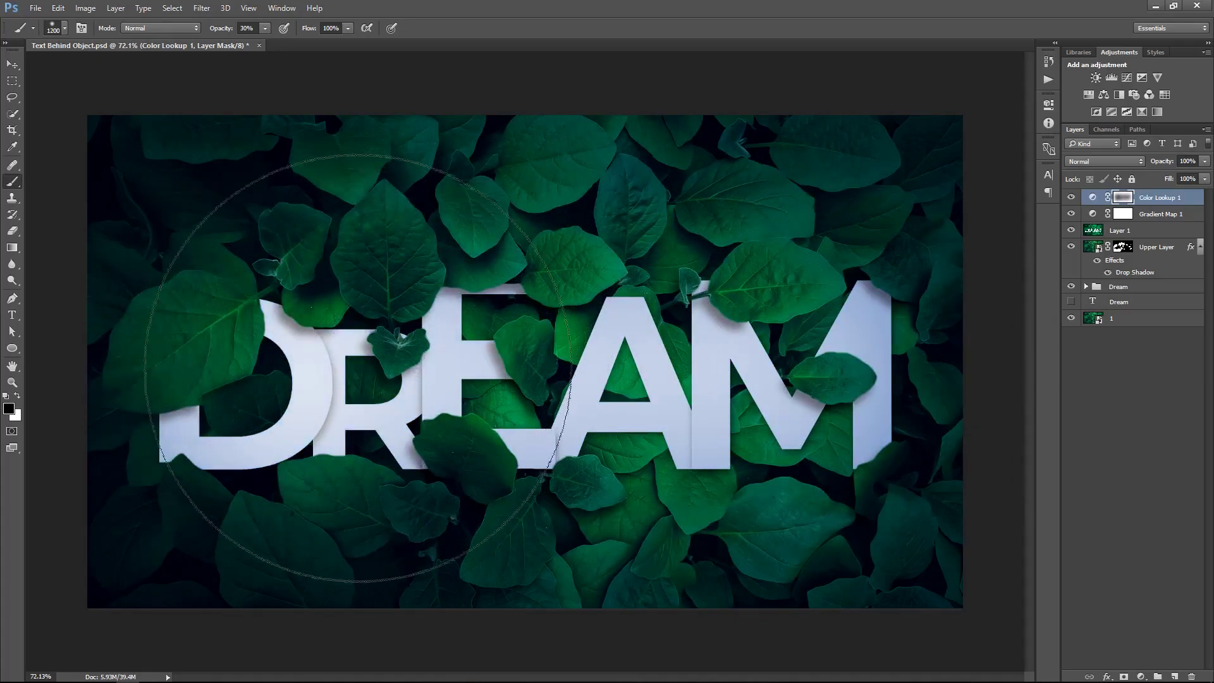
key("bracketright")
left_click(530, 361)
Fit the image in the view and set the Color Lookup layer's opacity to 70%.
key("v")
key("ctrl+0")
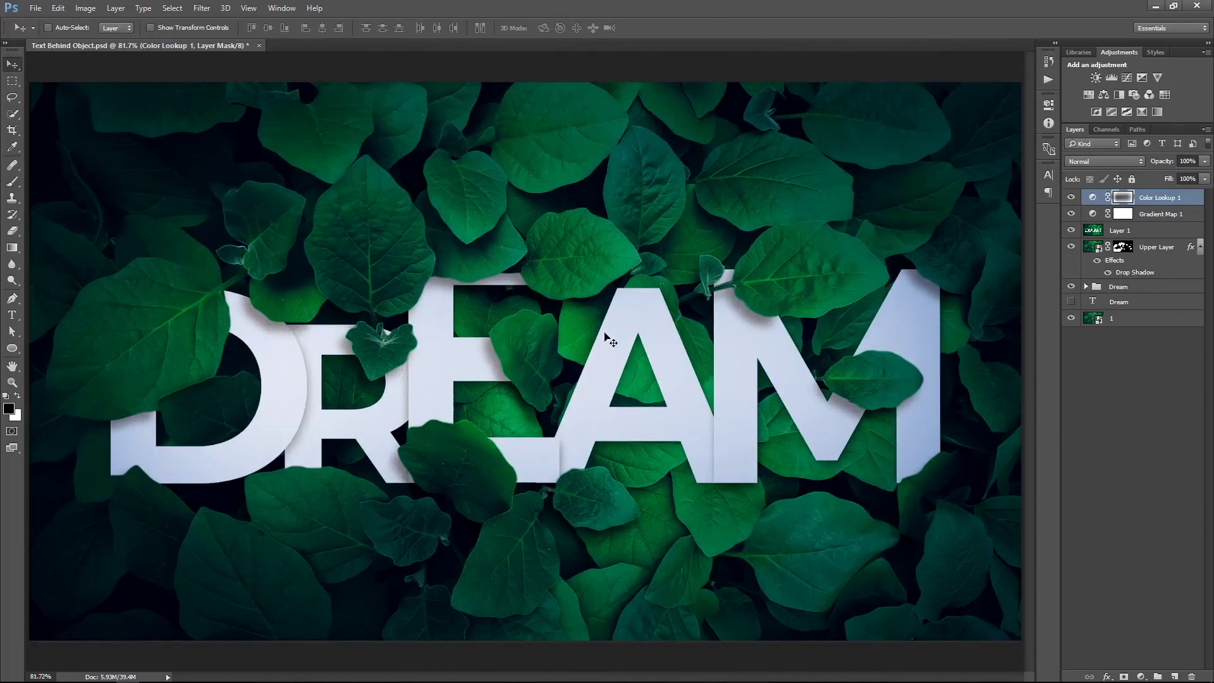
key("7")
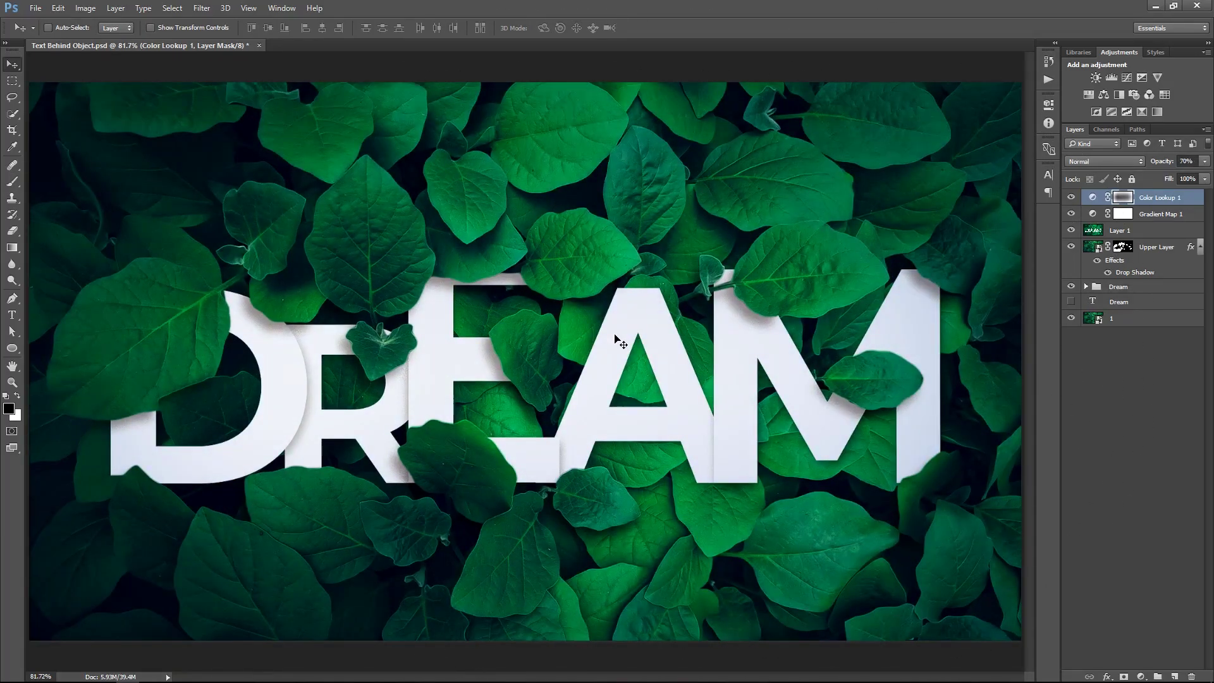
key("b")
key("bracketleft")
key("bracketleft")
key("bracketleft")
key("bracketleft")
key("bracketleft")
key("bracketleft")
key("bracketleft")
key("bracketleft")
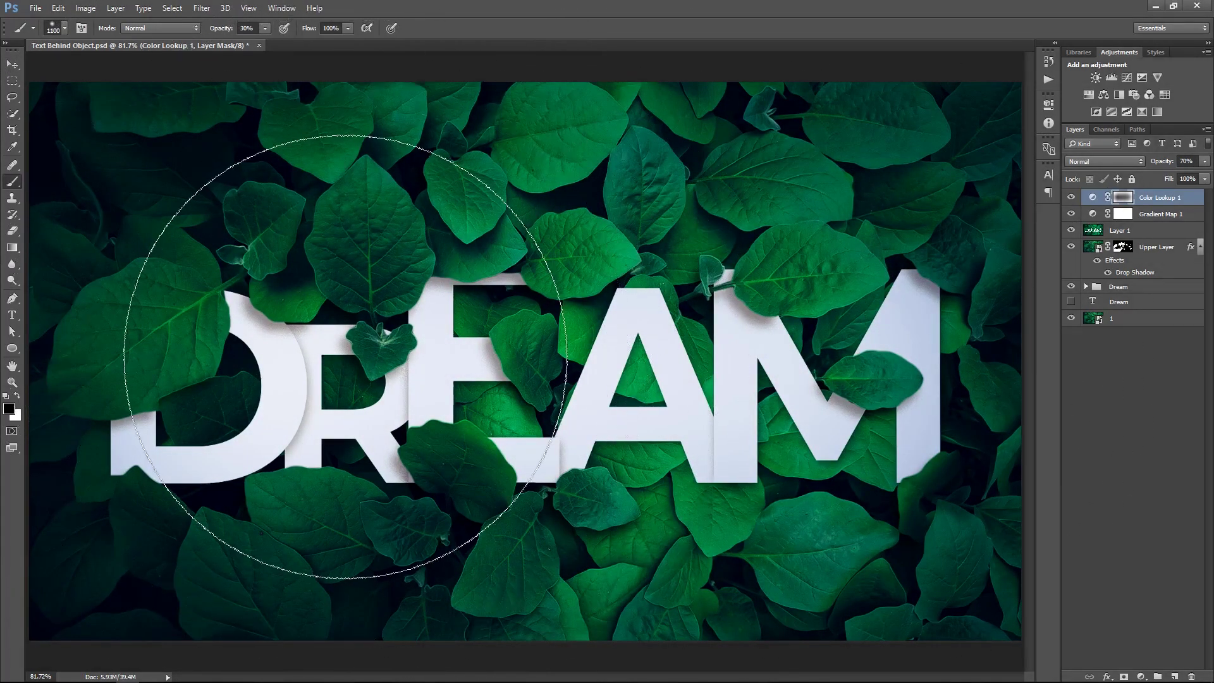
Compare the image with the Color Lookup layer hidden and shown.
left_click(1072, 198)
left_click(1072, 198)
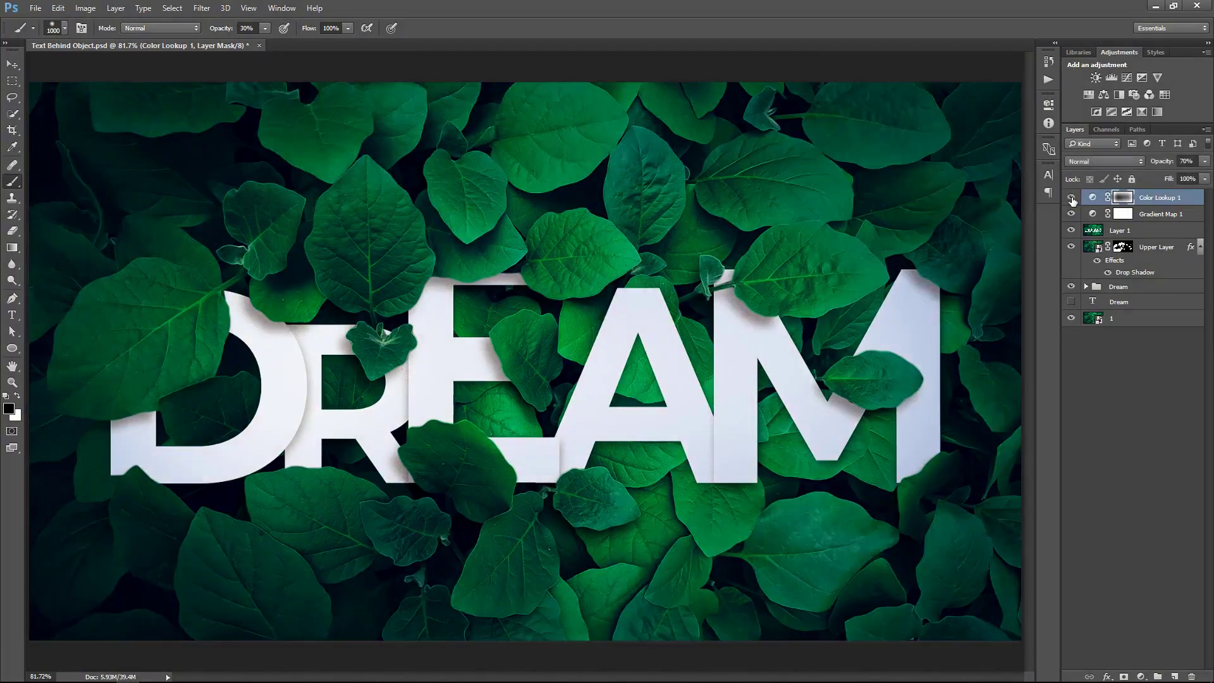
left_click(1072, 198)
left_click(1072, 197)
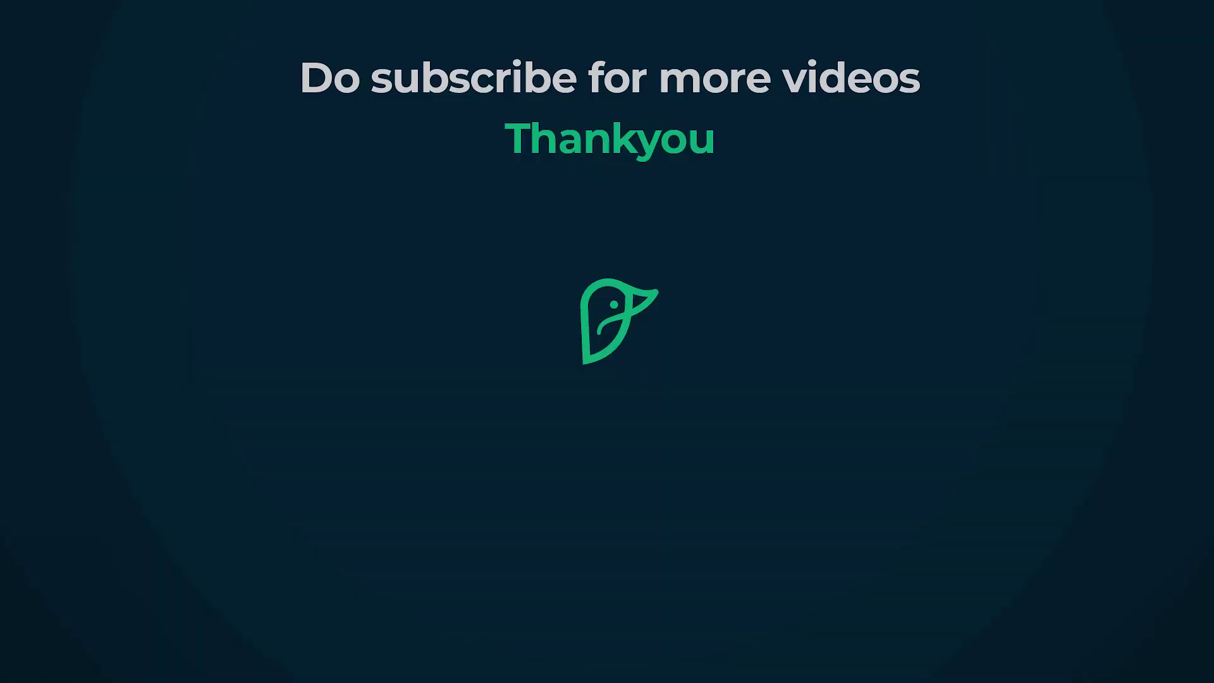